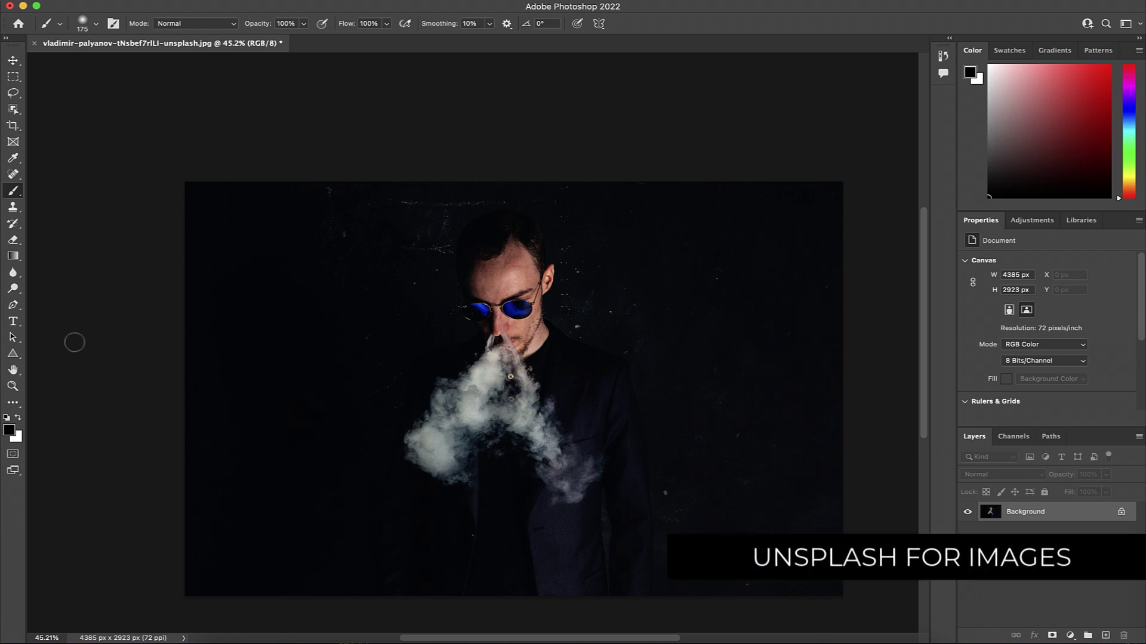
Choose the Triangle Tool and give it no fill and a white 25 px stroke.
{"action": "left_click", "coordinate": [18, 355]}
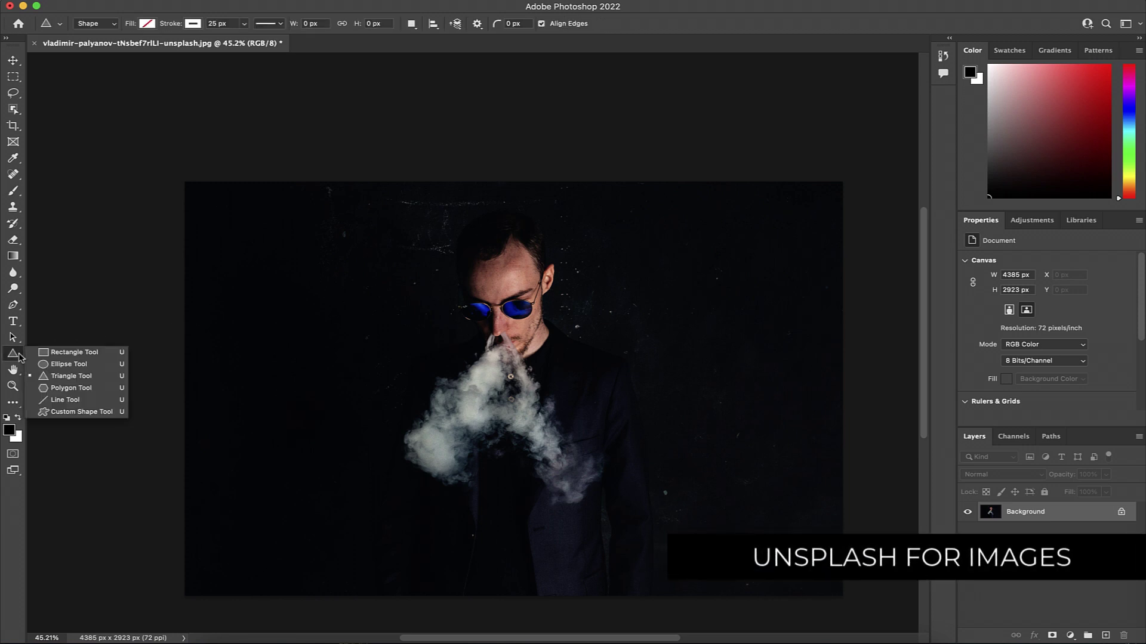
{"action": "left_click", "coordinate": [77, 376]}
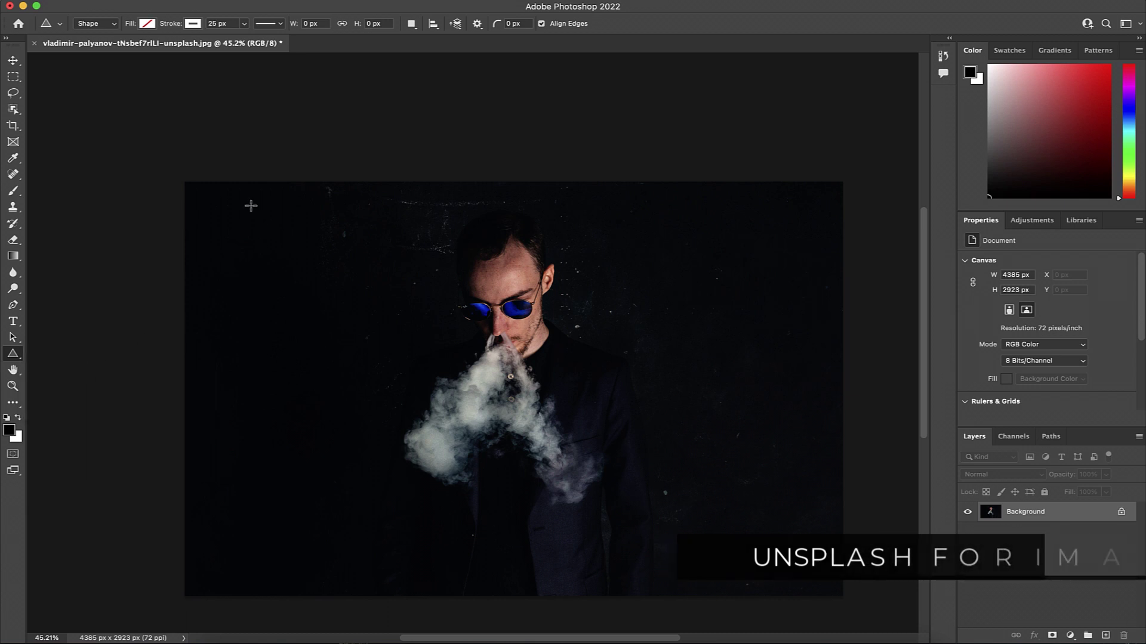
{"action": "left_click", "coordinate": [147, 25]}
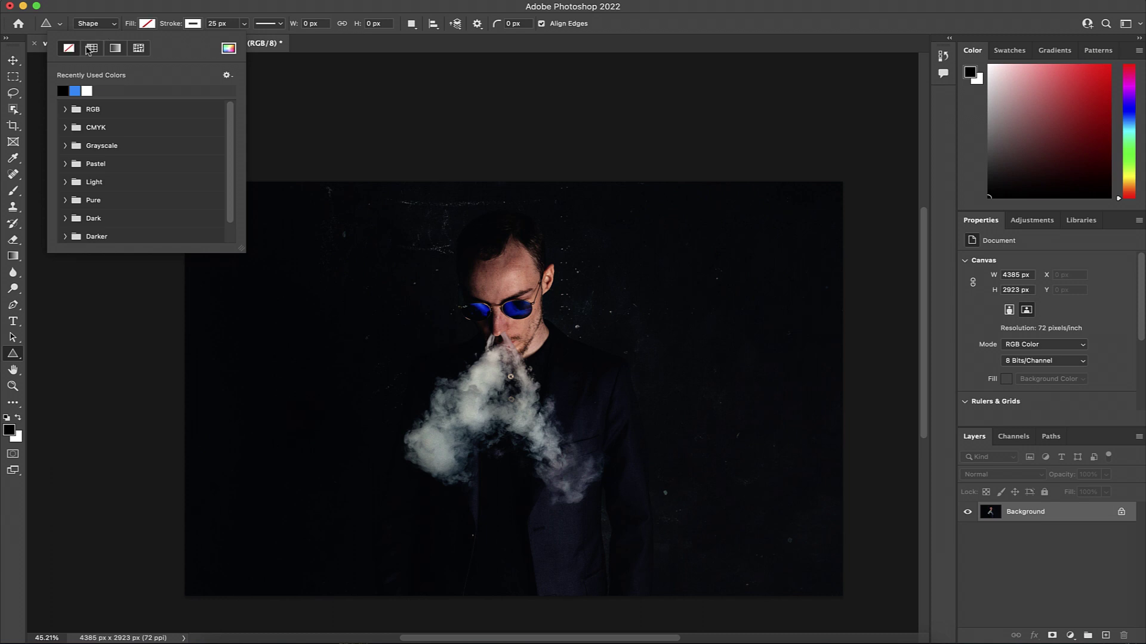
{"action": "left_click", "coordinate": [191, 25]}
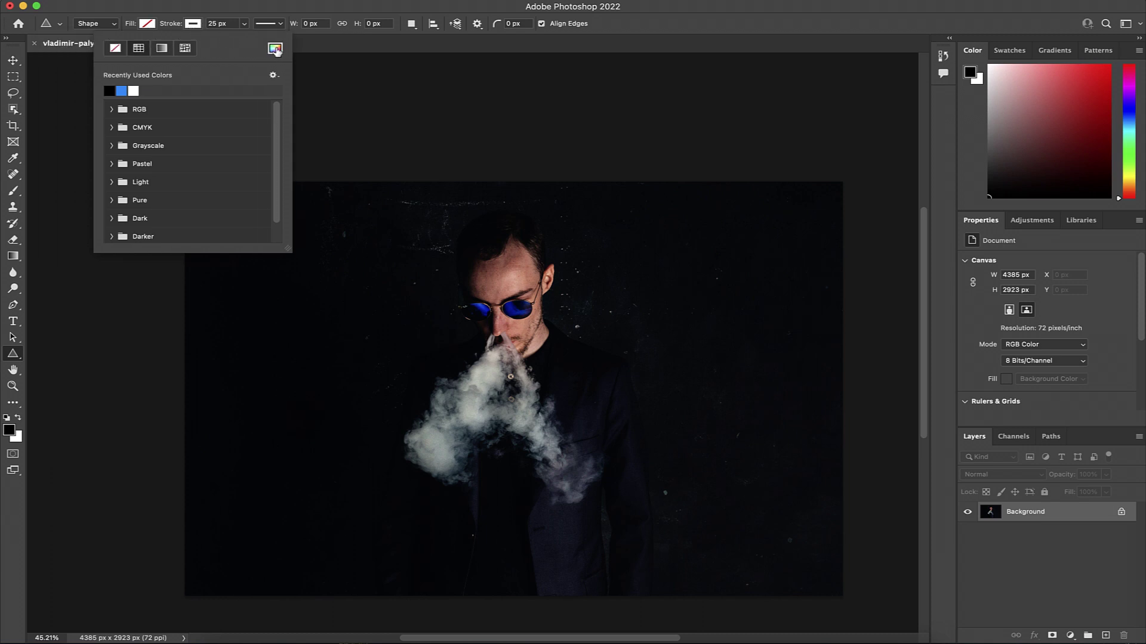
{"action": "left_click", "coordinate": [275, 49]}
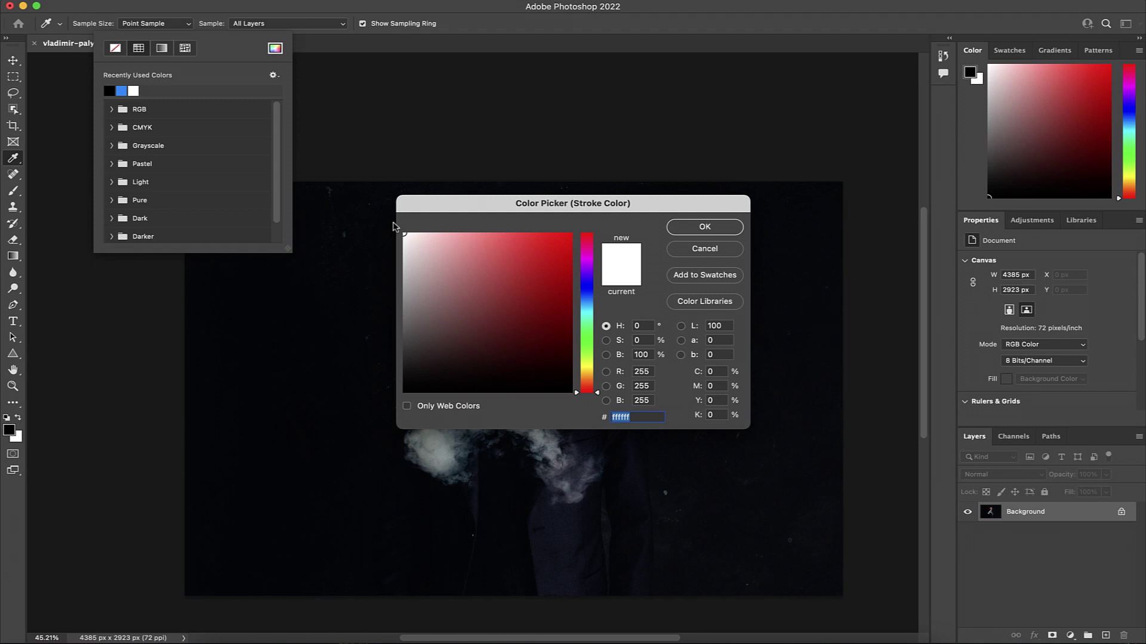
{"action": "left_click", "coordinate": [688, 230]}
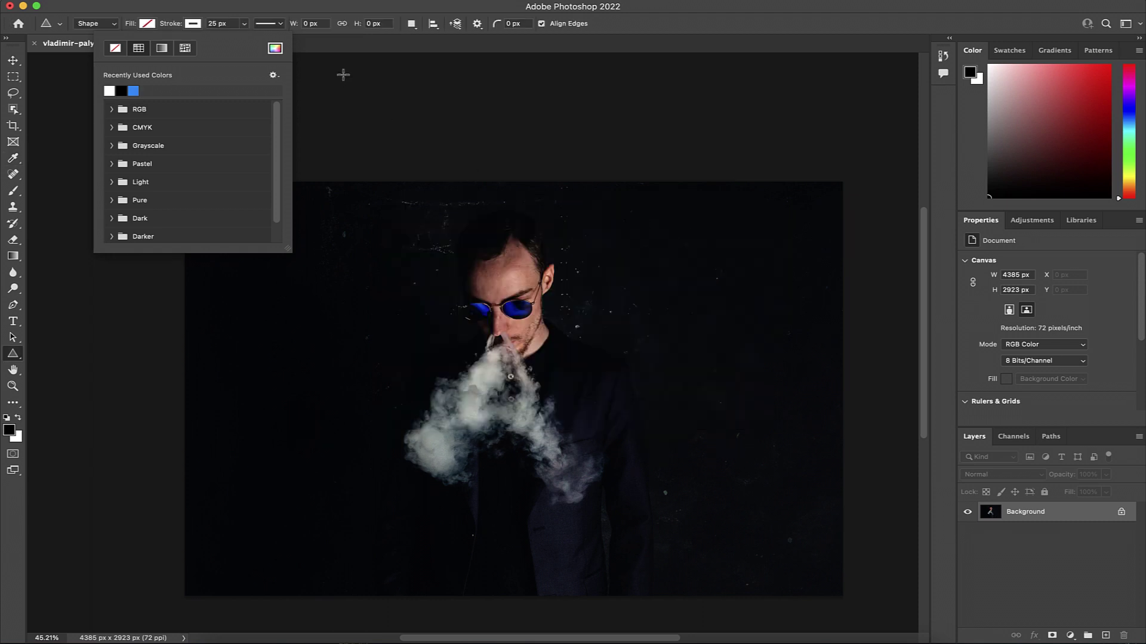
{"action": "left_click", "coordinate": [219, 24]}
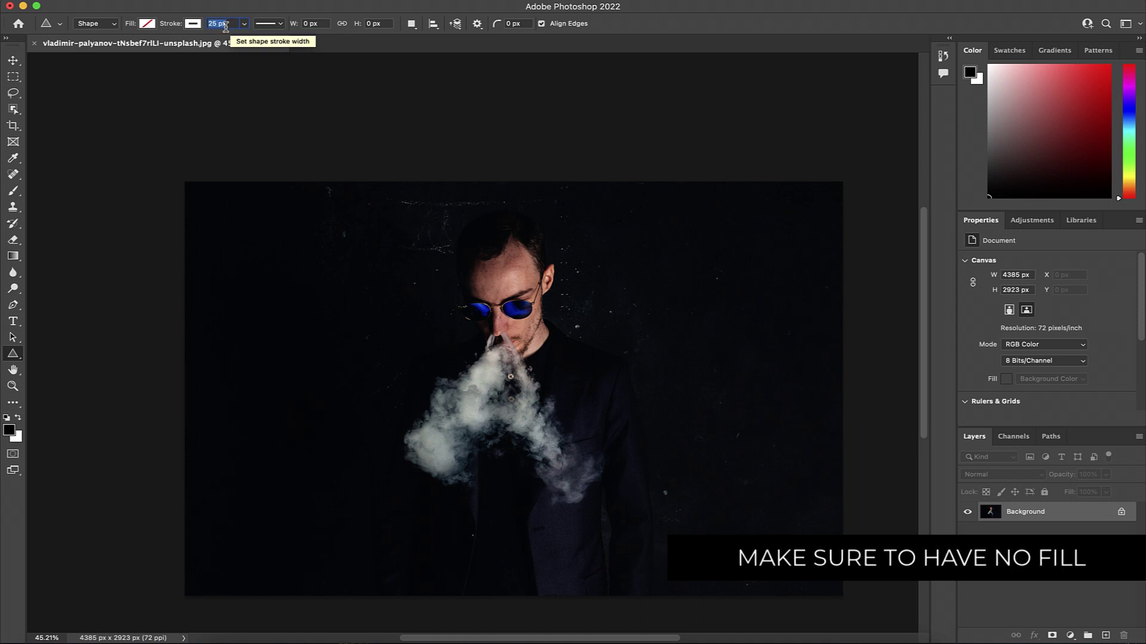
Draw a triangle over the face and smoke, rotate it upside down, and move it into place.
{"action": "left_click_drag", "start_coordinate": [417, 250], "coordinate": [667, 513]}
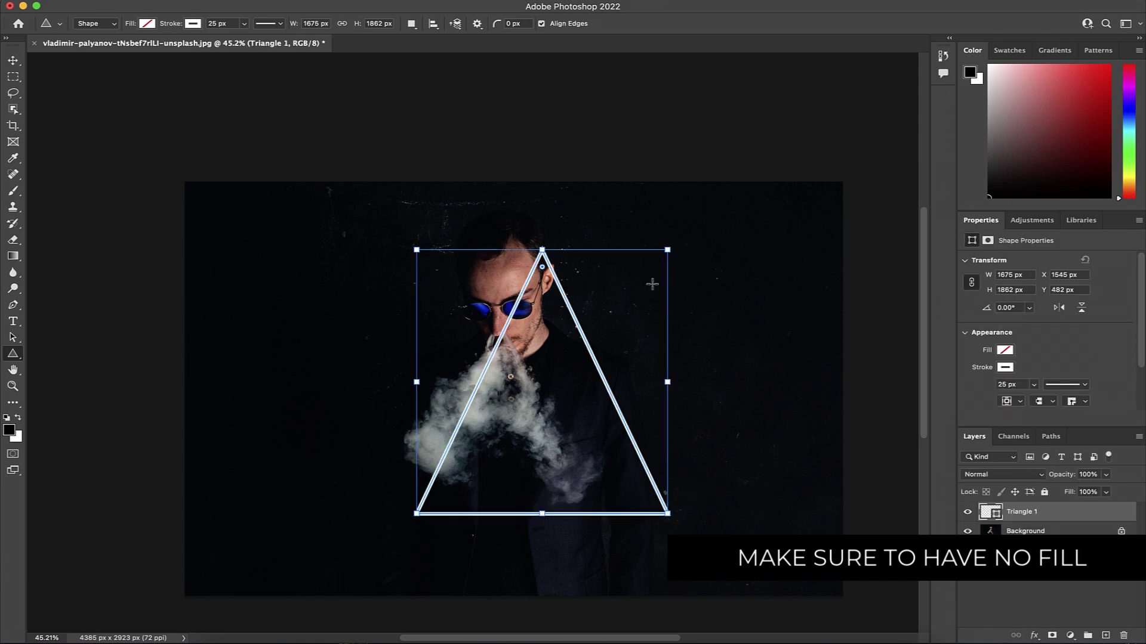
{"action": "left_click_drag", "start_coordinate": [673, 243], "coordinate": [449, 460]}
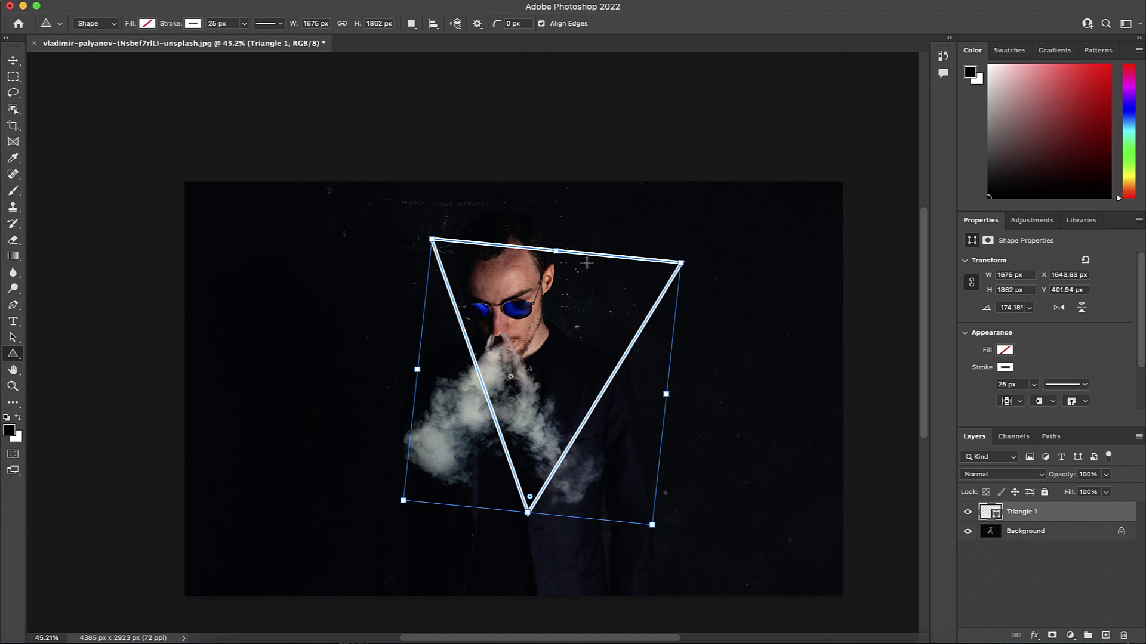
{"action": "left_click", "coordinate": [18, 62]}
{"action": "left_click_drag", "start_coordinate": [552, 256], "coordinate": [518, 256]}
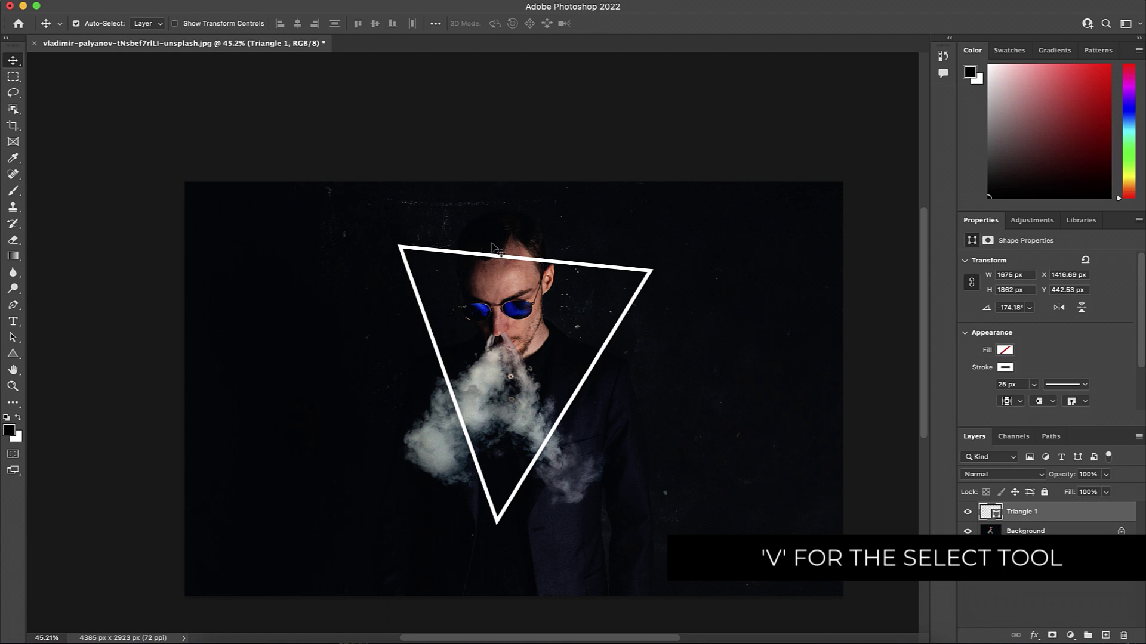
Free-transform the triangle slightly narrower, commit, and nudge it a little left.
{"action": "key", "text": "super+t"}
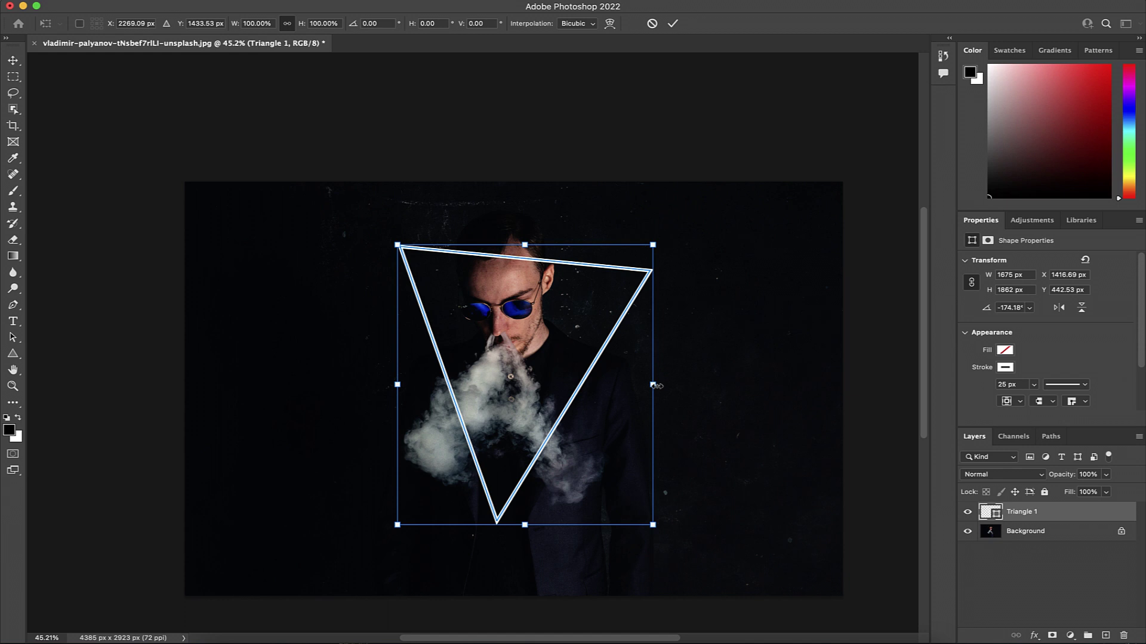
{"action": "mouse_move", "coordinate": [656, 386]}
{"action": "left_mouse_down"}
{"action": "mouse_move", "coordinate": [718, 382]}
{"action": "mouse_move", "coordinate": [641, 377]}
{"action": "left_mouse_up"}
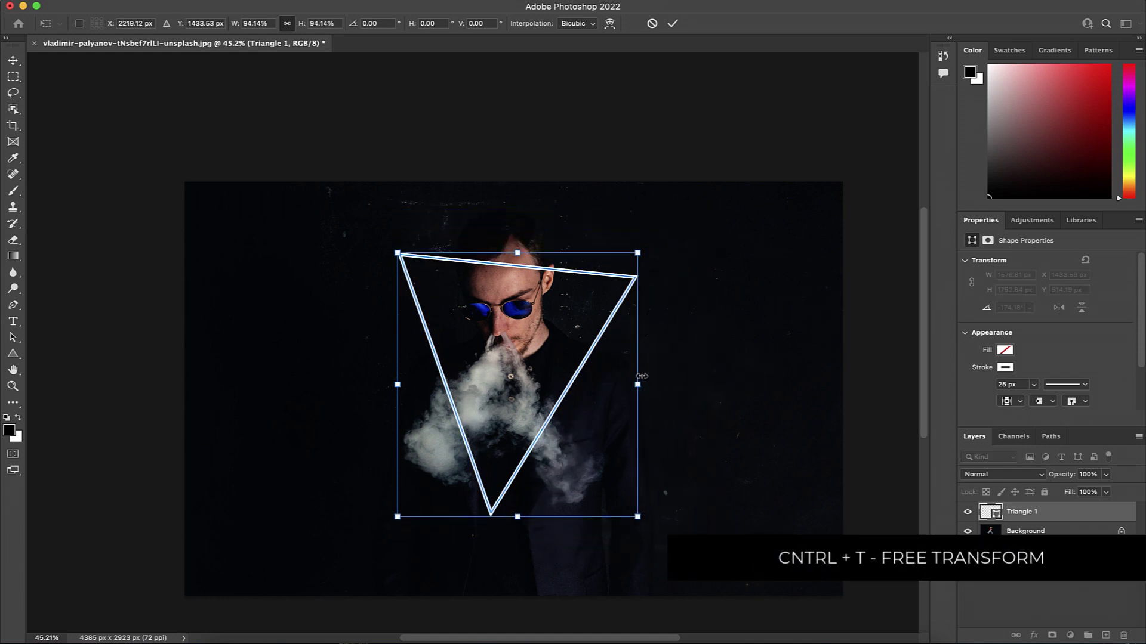
{"action": "key", "text": "Return"}
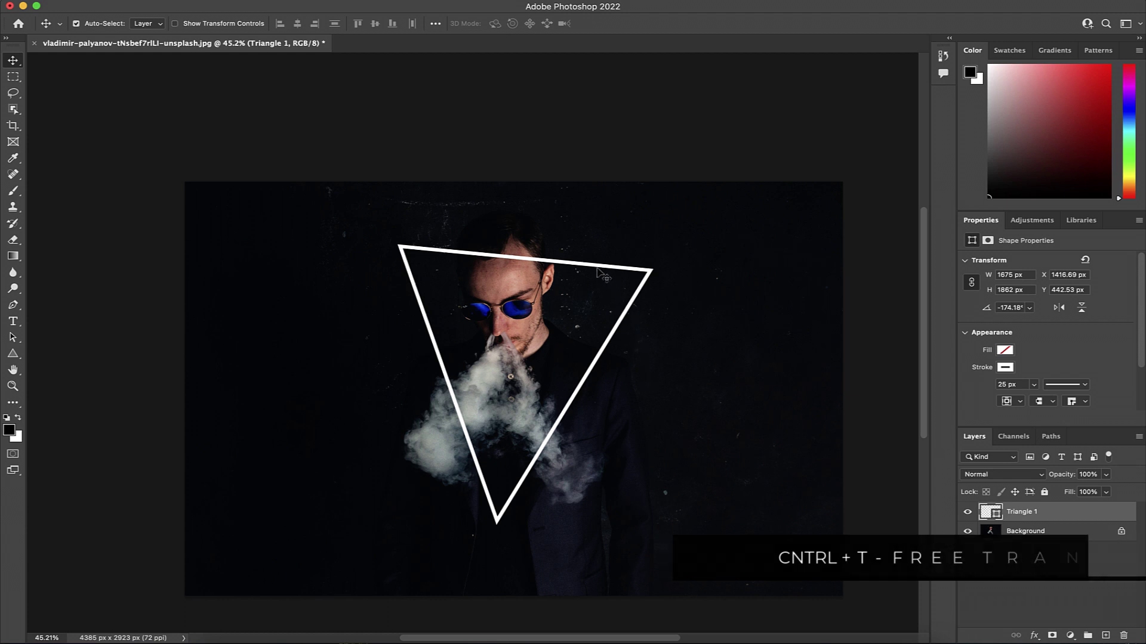
{"action": "left_click_drag", "start_coordinate": [601, 269], "coordinate": [589, 271]}
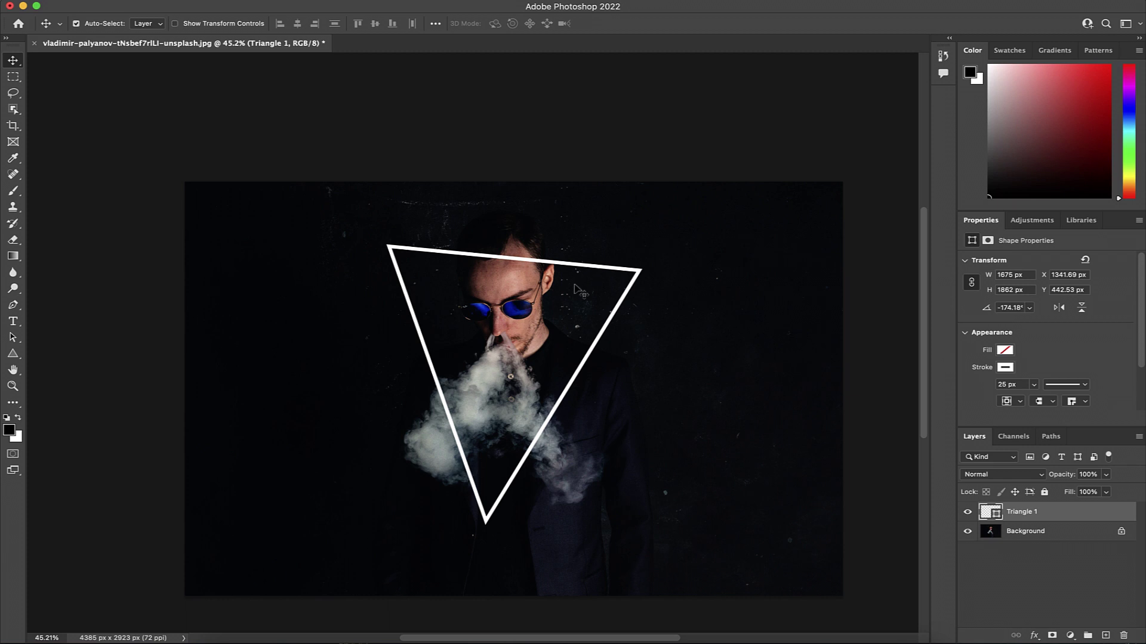
Enable Outer Glow on Triangle 1 and keep the Softer technique.
{"action": "double_click", "coordinate": [1078, 515]}
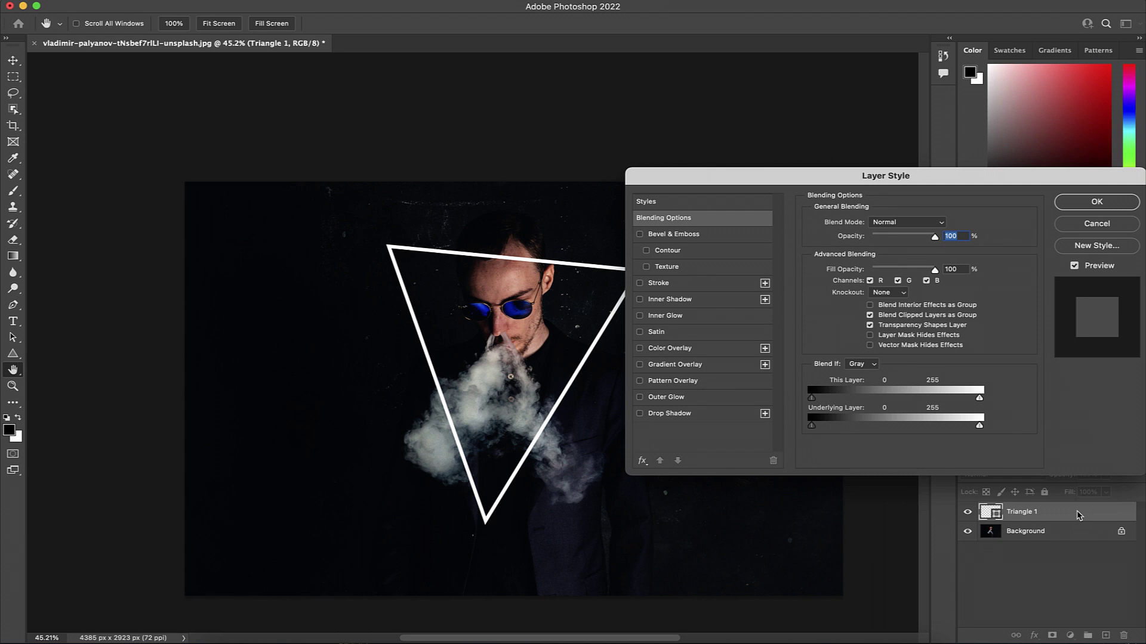
{"action": "left_click", "coordinate": [641, 397]}
{"action": "left_click", "coordinate": [663, 398]}
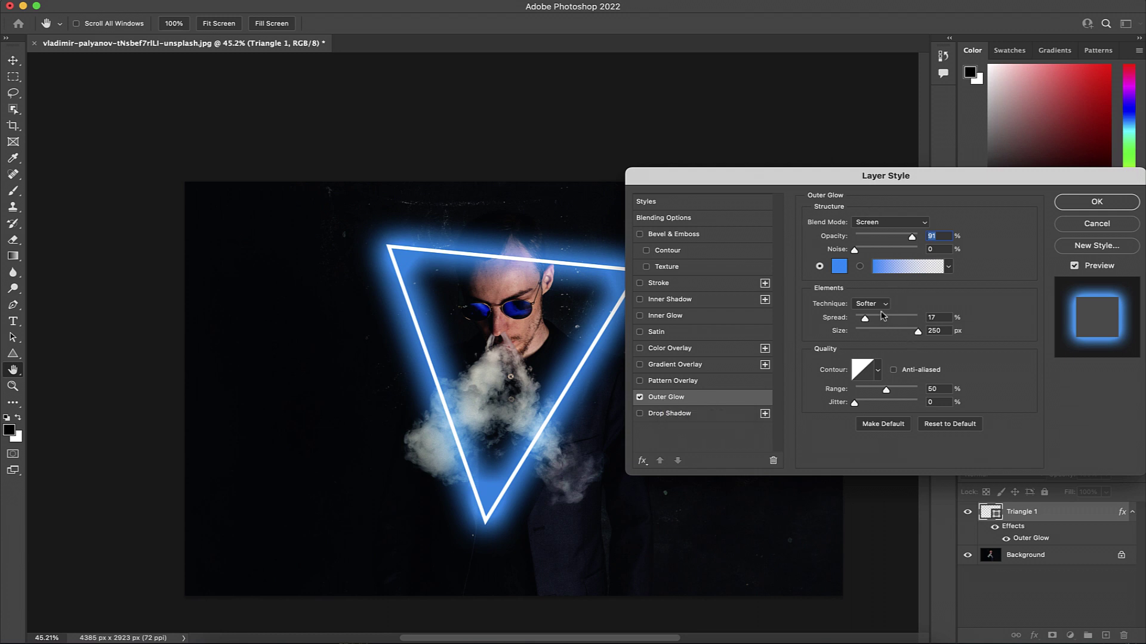
{"action": "left_click", "coordinate": [882, 305]}
{"action": "left_click", "coordinate": [869, 306]}
Set the outer glow size to 250 px and spread to 16%.
{"action": "double_click", "coordinate": [935, 332]}
{"action": "type", "text": "250"}
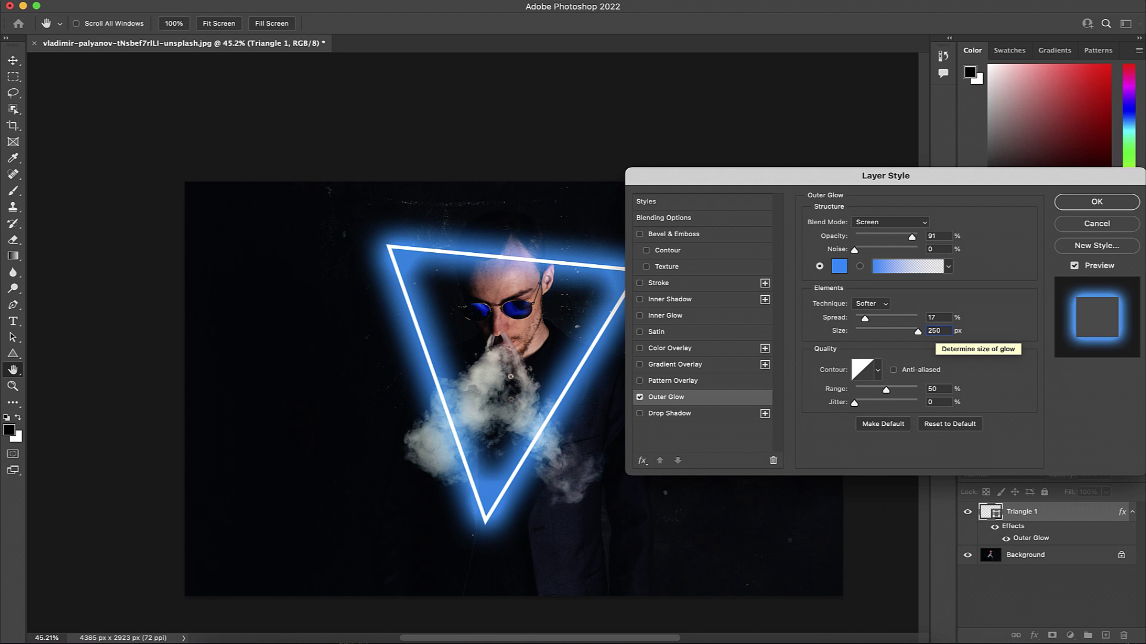
{"action": "double_click", "coordinate": [935, 317]}
{"action": "type", "text": "1"}
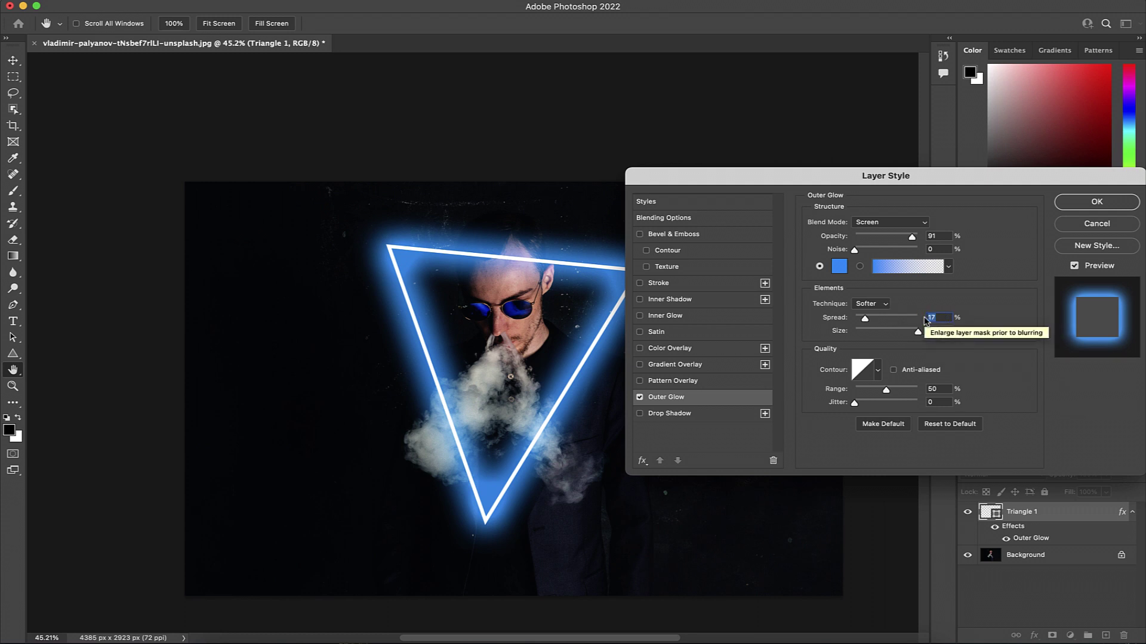
{"action": "type", "text": "8"}
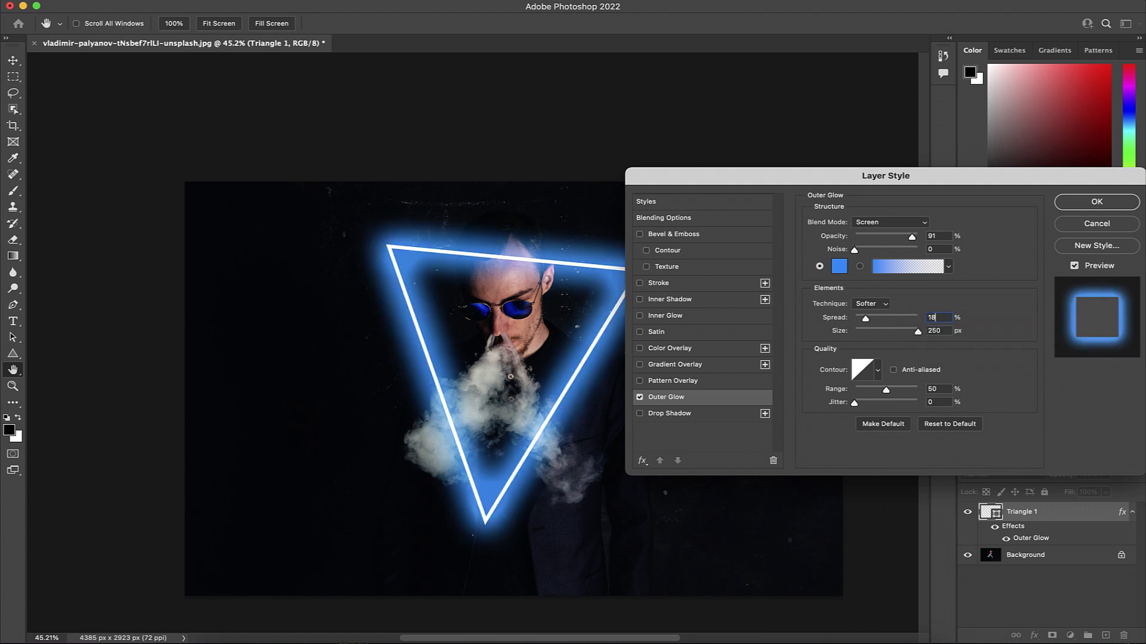
{"action": "key", "text": "BackSpace"}
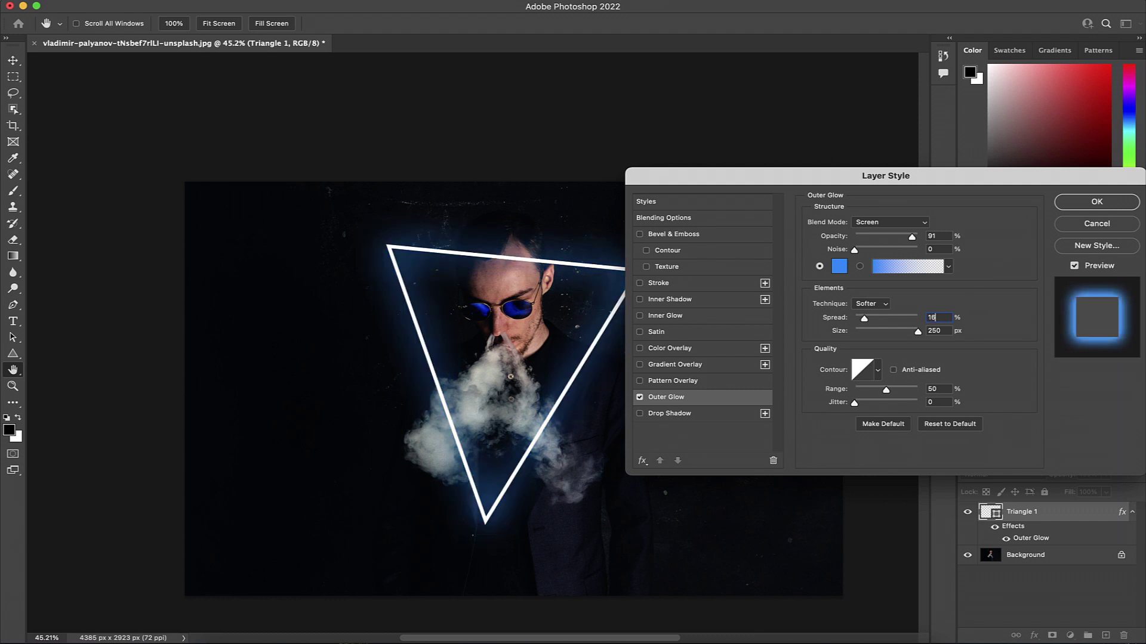
{"action": "type", "text": "6"}
{"action": "left_click", "coordinate": [838, 267]}
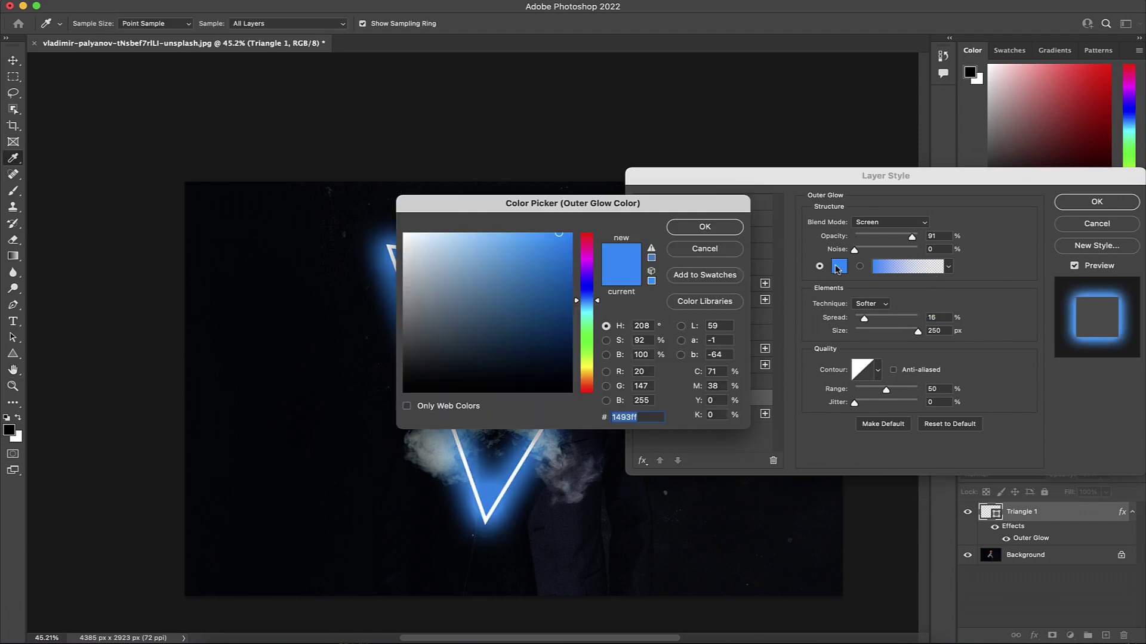
{"action": "left_click_drag", "start_coordinate": [577, 303], "coordinate": [577, 361]}
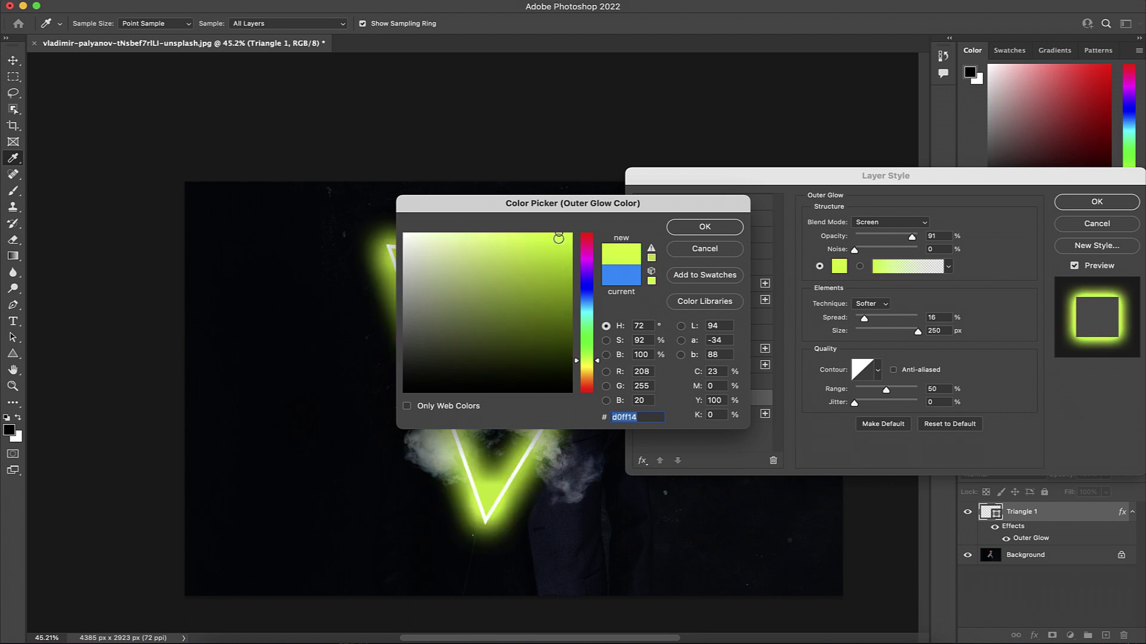
{"action": "mouse_move", "coordinate": [547, 216]}
{"action": "left_mouse_down"}
{"action": "mouse_move", "coordinate": [713, 232]}
{"action": "mouse_move", "coordinate": [749, 247]}
{"action": "mouse_move", "coordinate": [707, 267]}
{"action": "mouse_move", "coordinate": [769, 273]}
{"action": "left_mouse_up"}
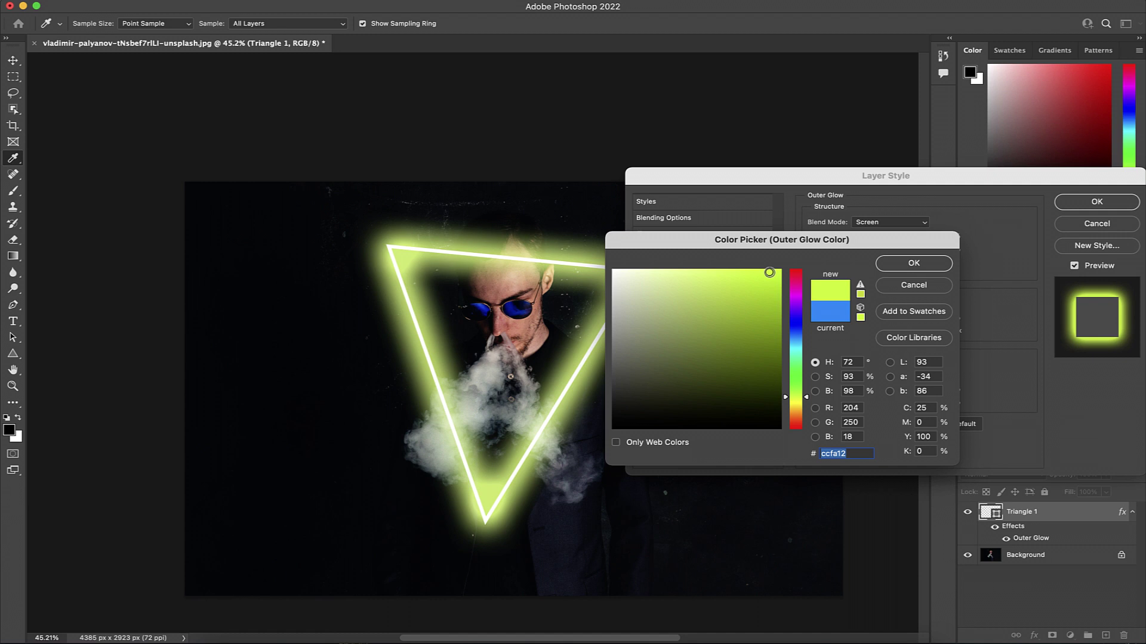
{"action": "left_click_drag", "start_coordinate": [786, 404], "coordinate": [786, 407]}
{"action": "left_click_drag", "start_coordinate": [774, 270], "coordinate": [770, 277]}
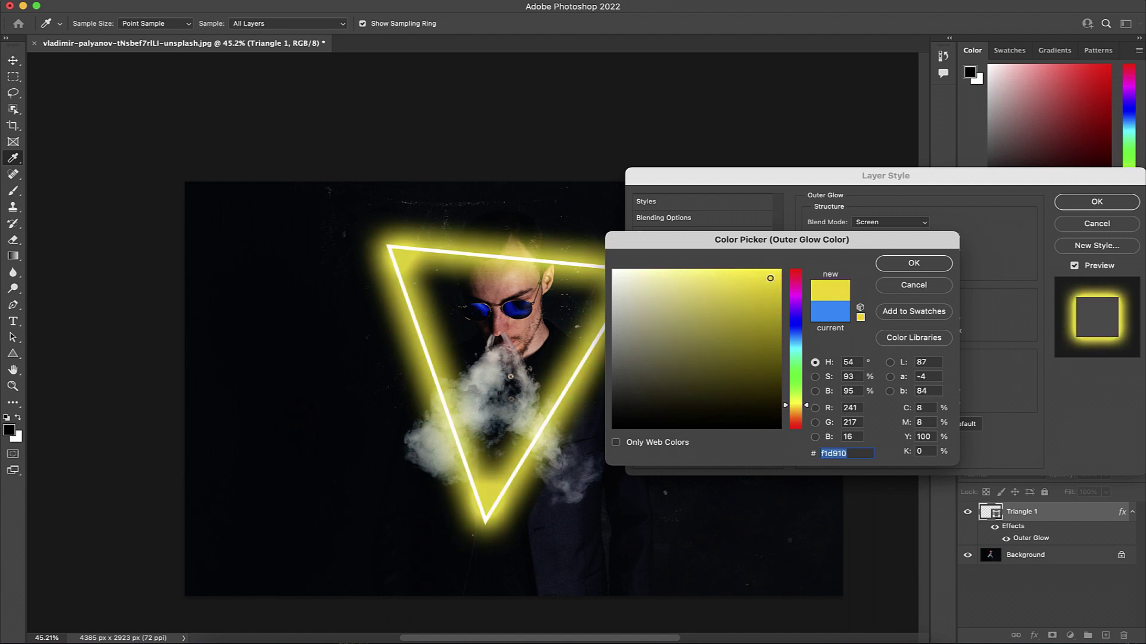
{"action": "mouse_move", "coordinate": [796, 340]}
{"action": "left_mouse_down"}
{"action": "mouse_move", "coordinate": [798, 352]}
{"action": "mouse_move", "coordinate": [790, 335]}
{"action": "left_mouse_up"}
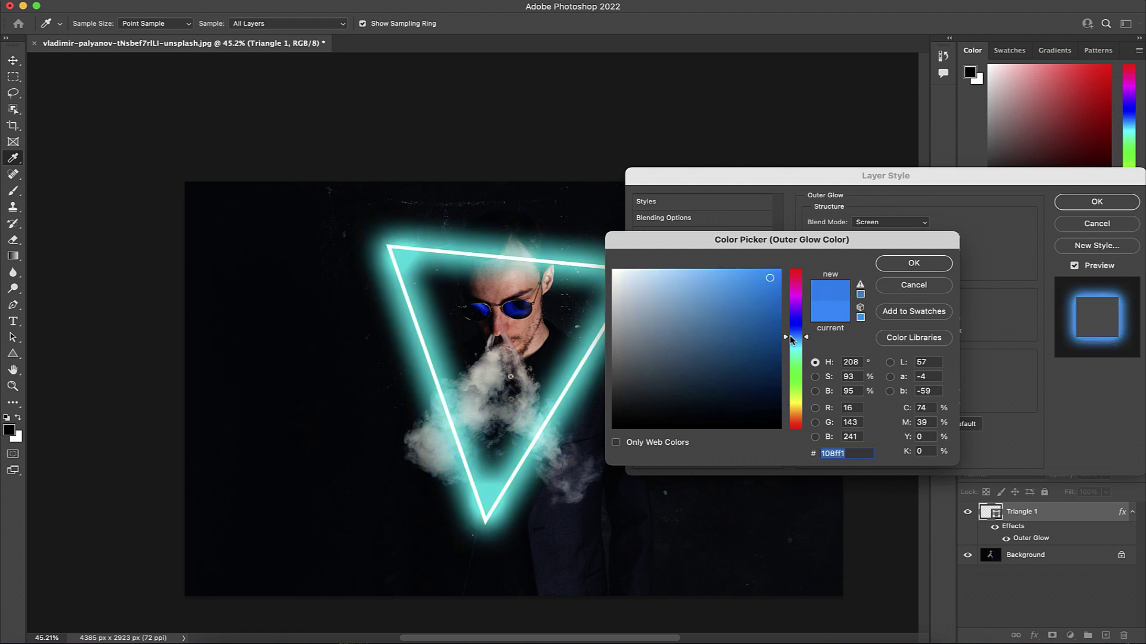
{"action": "left_click_drag", "start_coordinate": [769, 278], "coordinate": [771, 282]}
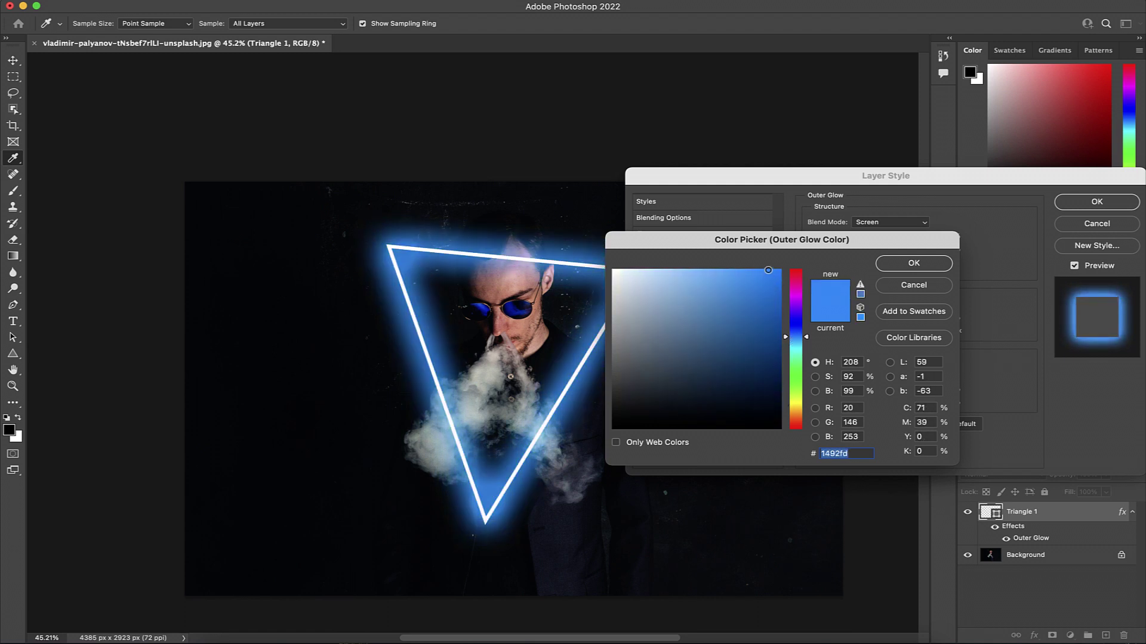
{"action": "left_click", "coordinate": [909, 264]}
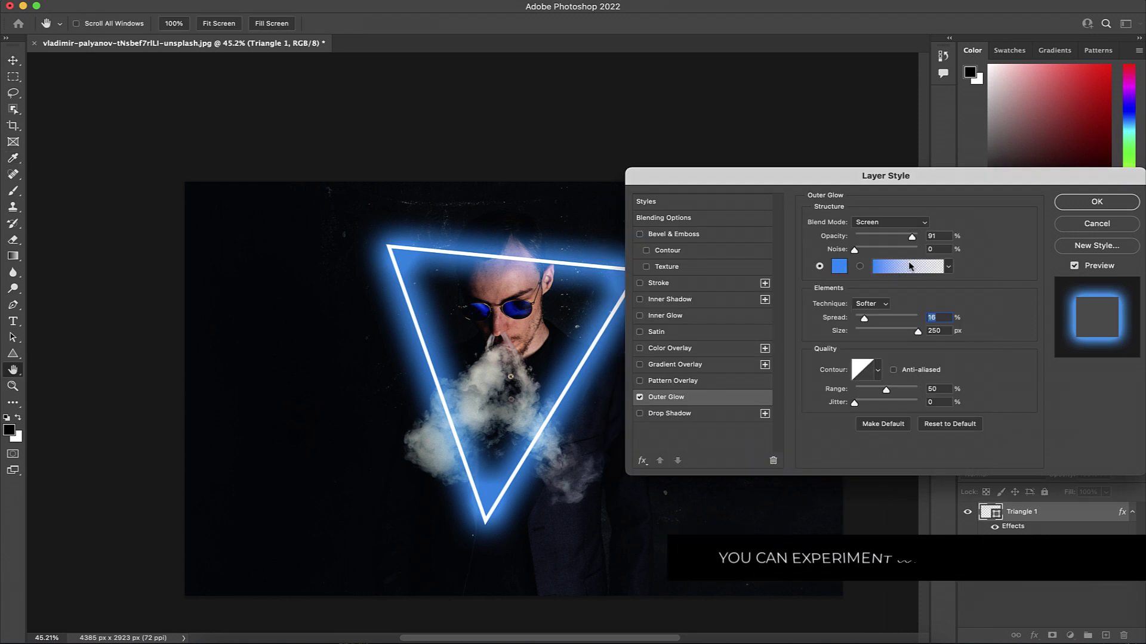
Apply the glow, convert Triangle 1 to a smart object, and add a layer mask.
{"action": "left_click", "coordinate": [1096, 202]}
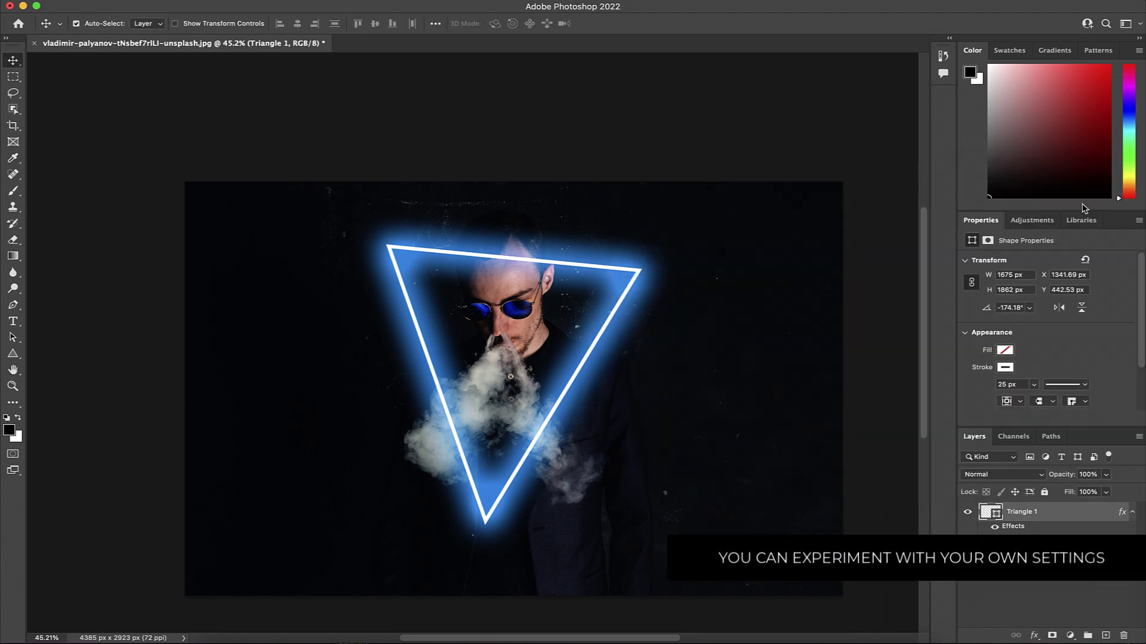
{"action": "right_click", "coordinate": [1067, 517]}
{"action": "scroll", "coordinate": [1004, 629], "scroll_direction": "down", "scroll_amount": 5}
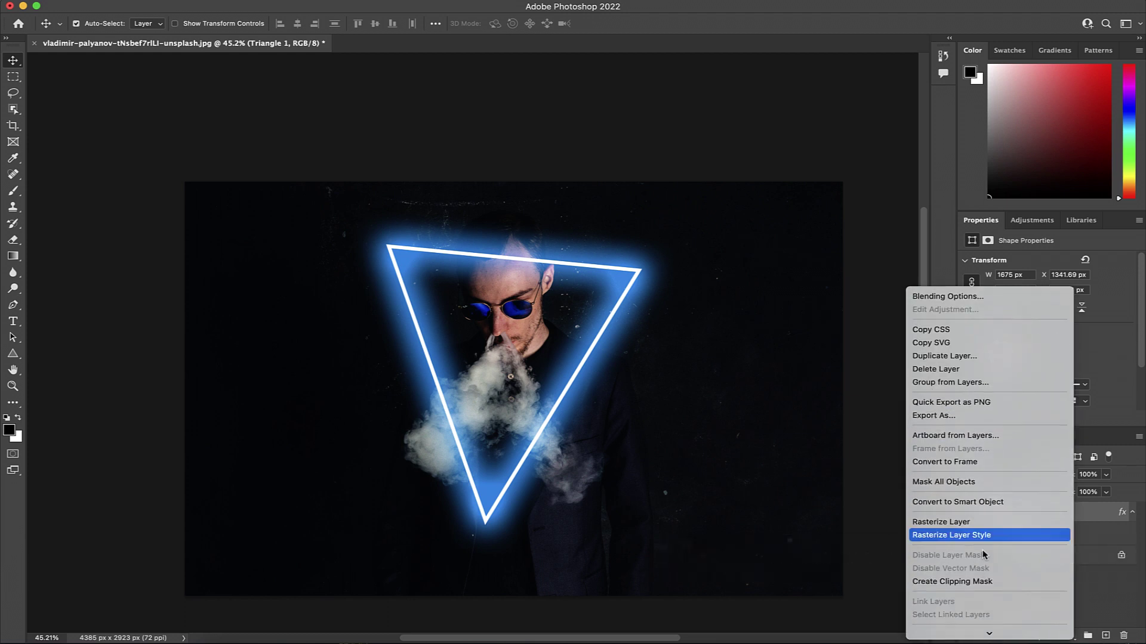
{"action": "left_click", "coordinate": [948, 504]}
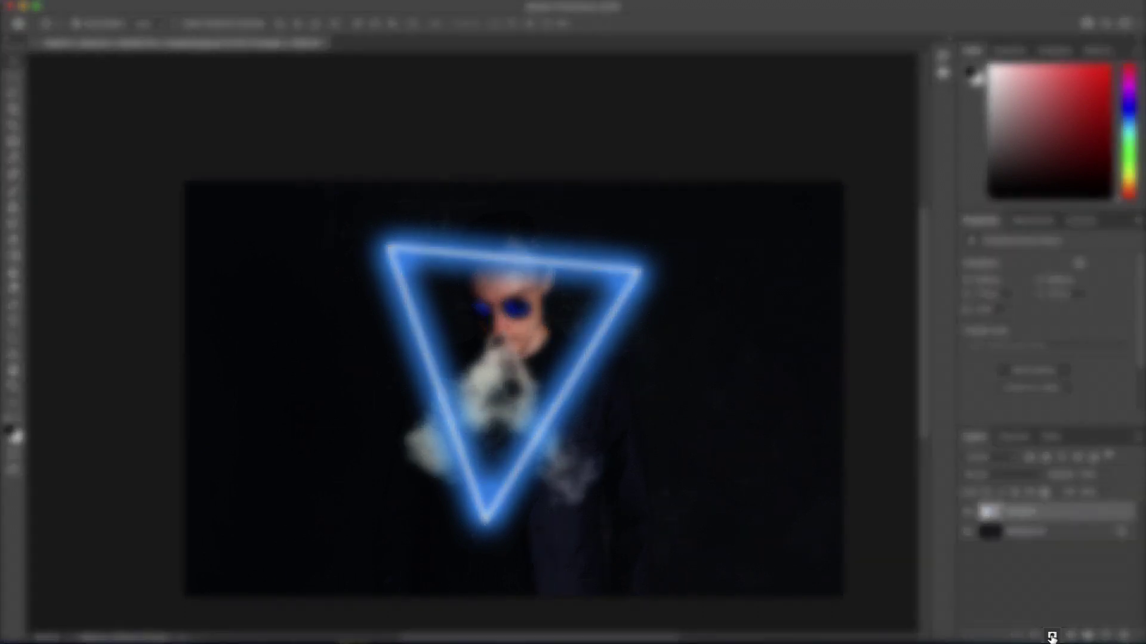
{"action": "left_click", "coordinate": [1051, 636]}
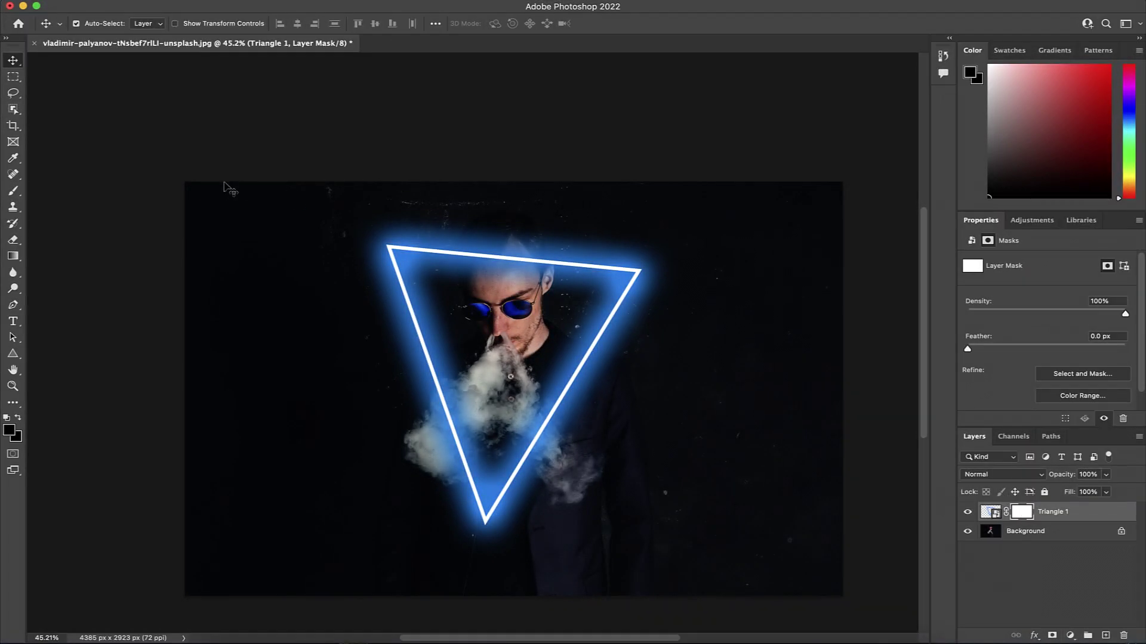
Select the Brush at 250 px with pure black 000000 as the foreground colour.
{"action": "left_click", "coordinate": [19, 191]}
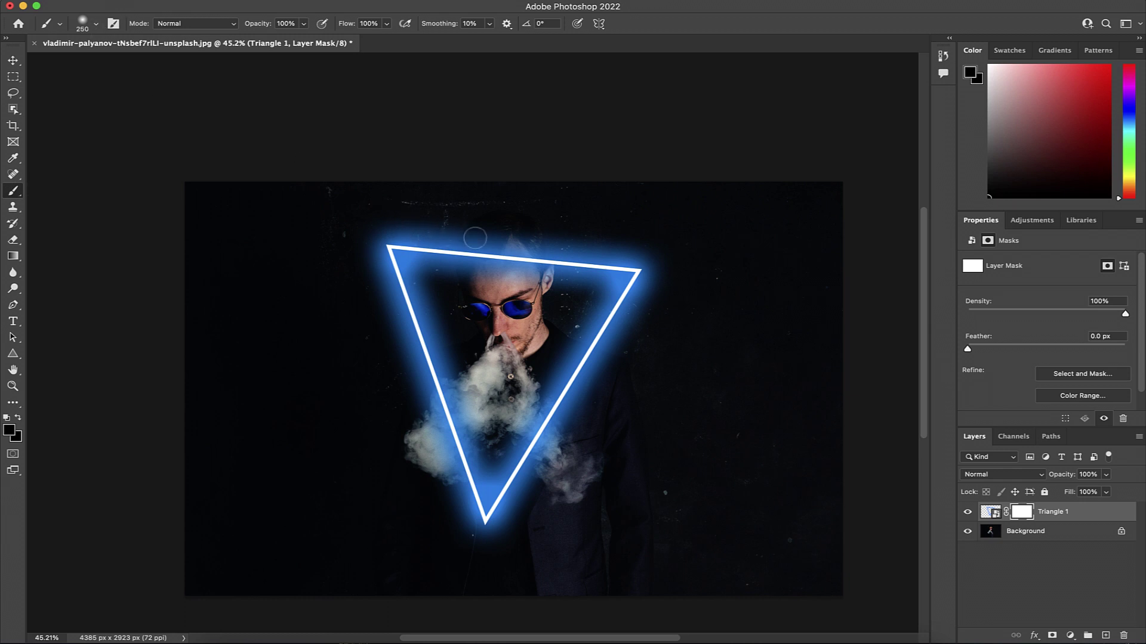
{"action": "key", "text": "bracketright"}
{"action": "key", "text": "bracketright"}
{"action": "key", "text": "bracketright"}
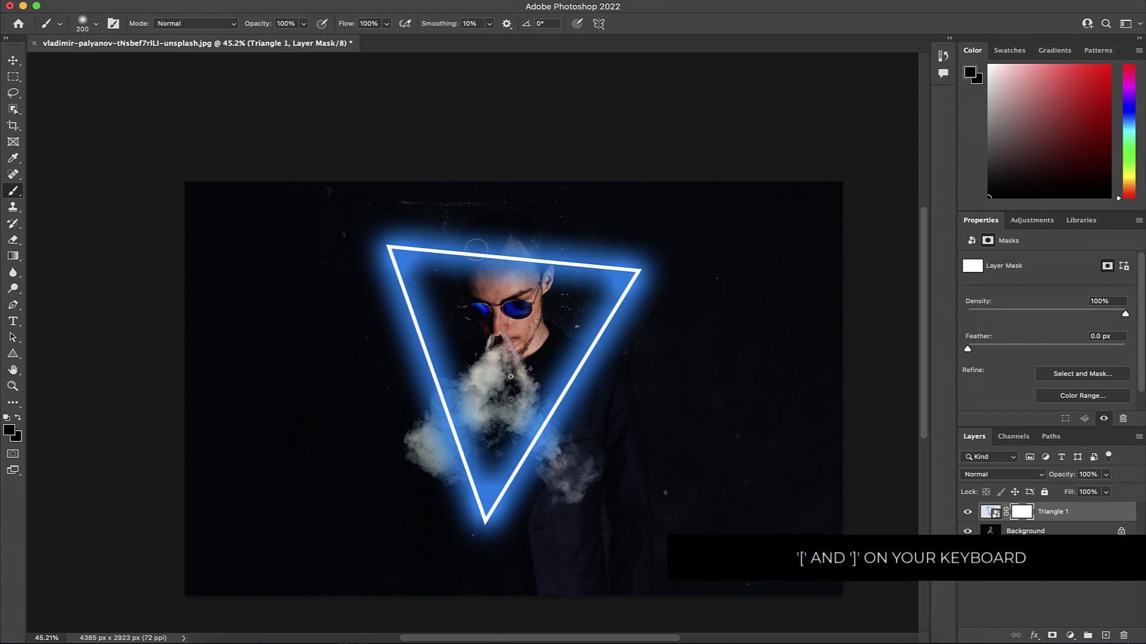
{"action": "left_click", "coordinate": [10, 431]}
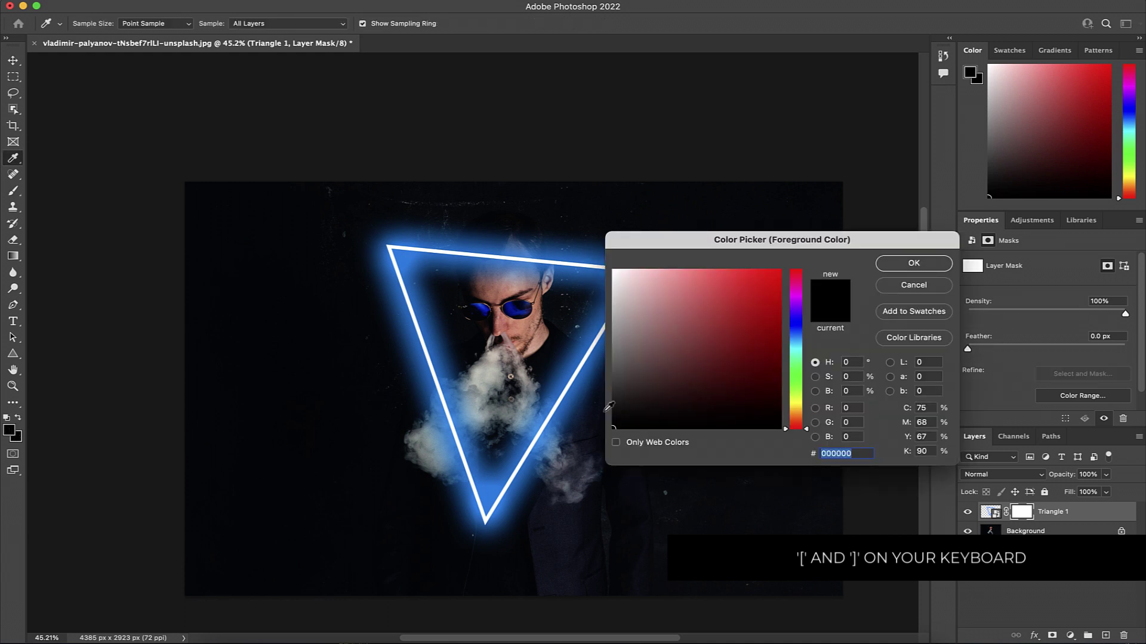
{"action": "left_click", "coordinate": [897, 263]}
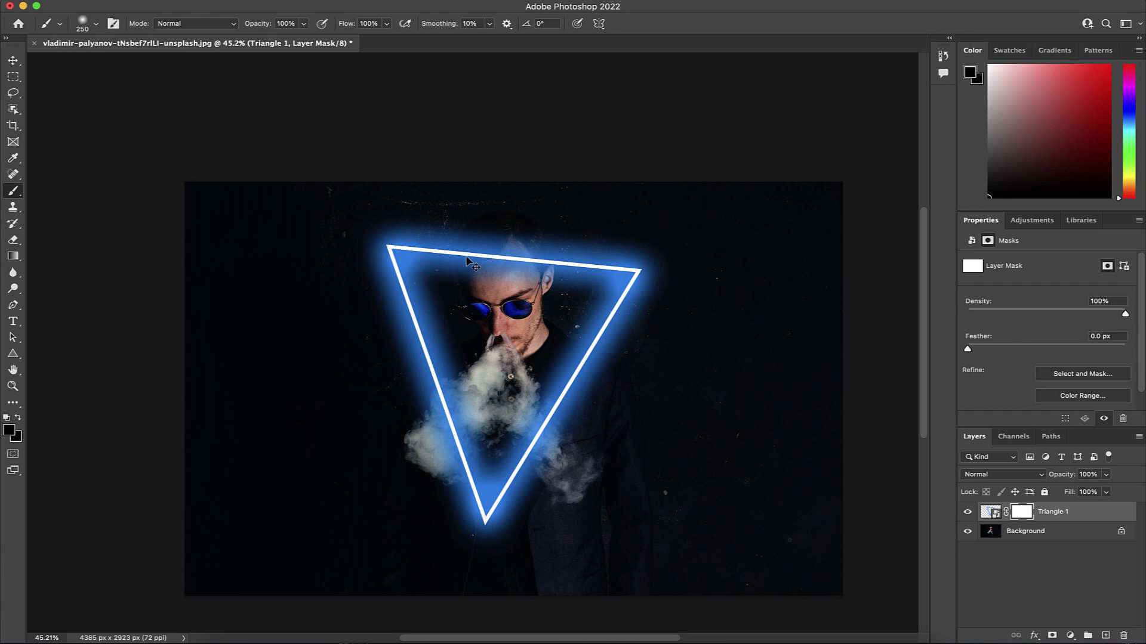
Zoom to the man's head and paint out the triangle's top edge on Triangle 1's mask.
{"action": "scroll", "coordinate": [478, 256], "scroll_direction": "left", "scroll_amount": 2}
{"action": "scroll", "coordinate": [525, 248], "scroll_direction": "up", "scroll_amount": 6}
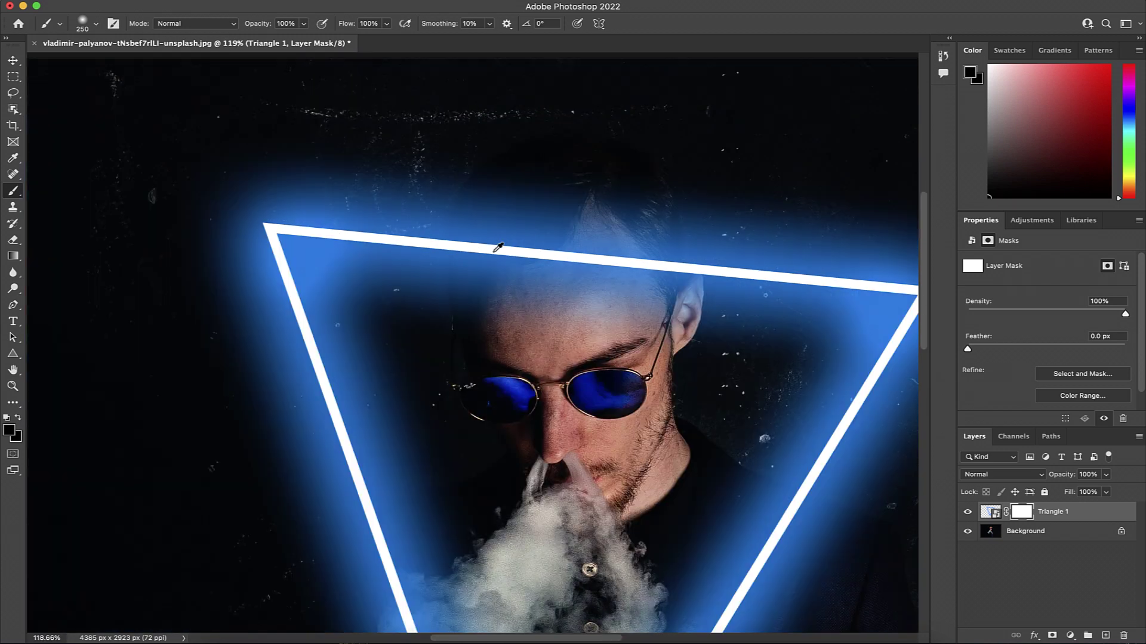
{"action": "left_click_drag", "start_coordinate": [582, 263], "coordinate": [507, 239]}
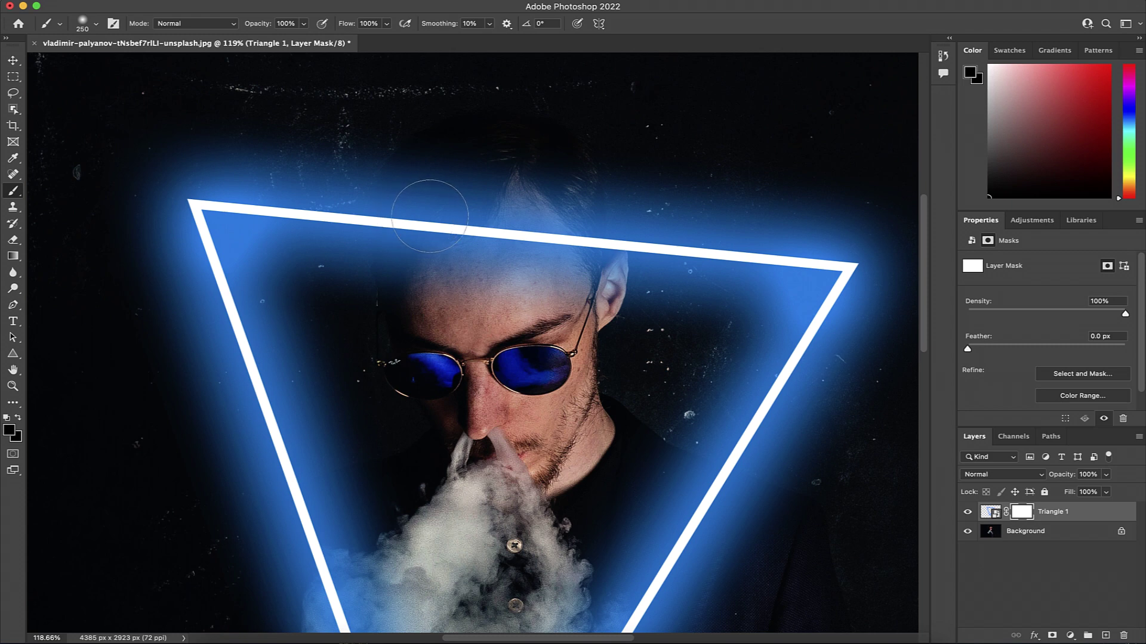
{"action": "mouse_move", "coordinate": [418, 229]}
{"action": "left_mouse_down"}
{"action": "mouse_move", "coordinate": [491, 234]}
{"action": "mouse_move", "coordinate": [478, 222]}
{"action": "mouse_move", "coordinate": [432, 226]}
{"action": "mouse_move", "coordinate": [571, 255]}
{"action": "mouse_move", "coordinate": [558, 260]}
{"action": "left_mouse_up"}
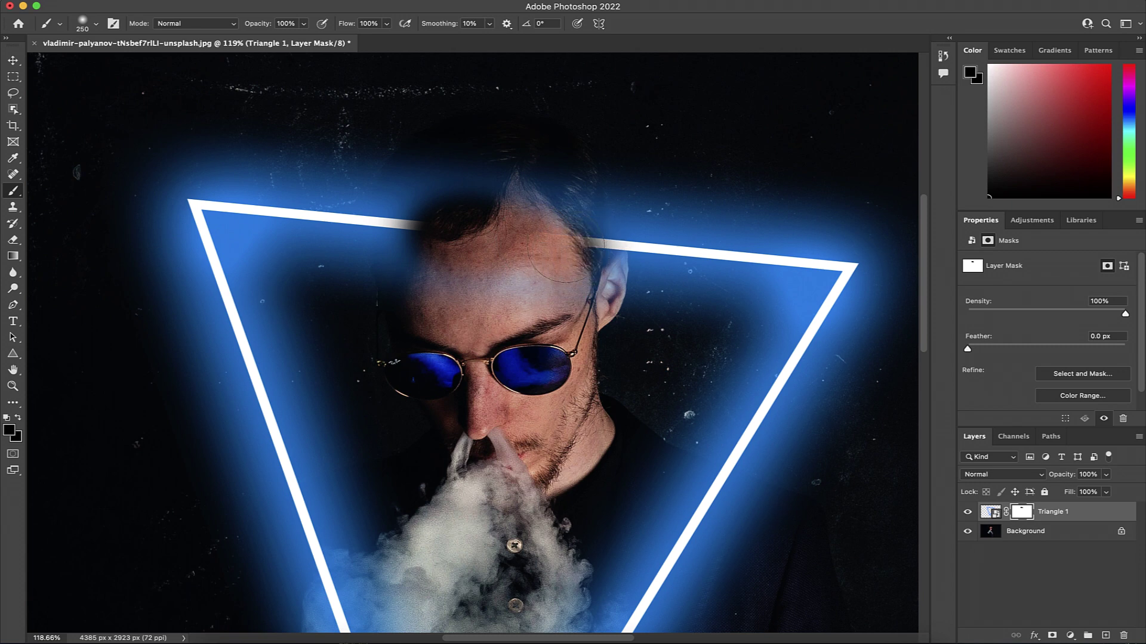
{"action": "left_click", "coordinate": [594, 237]}
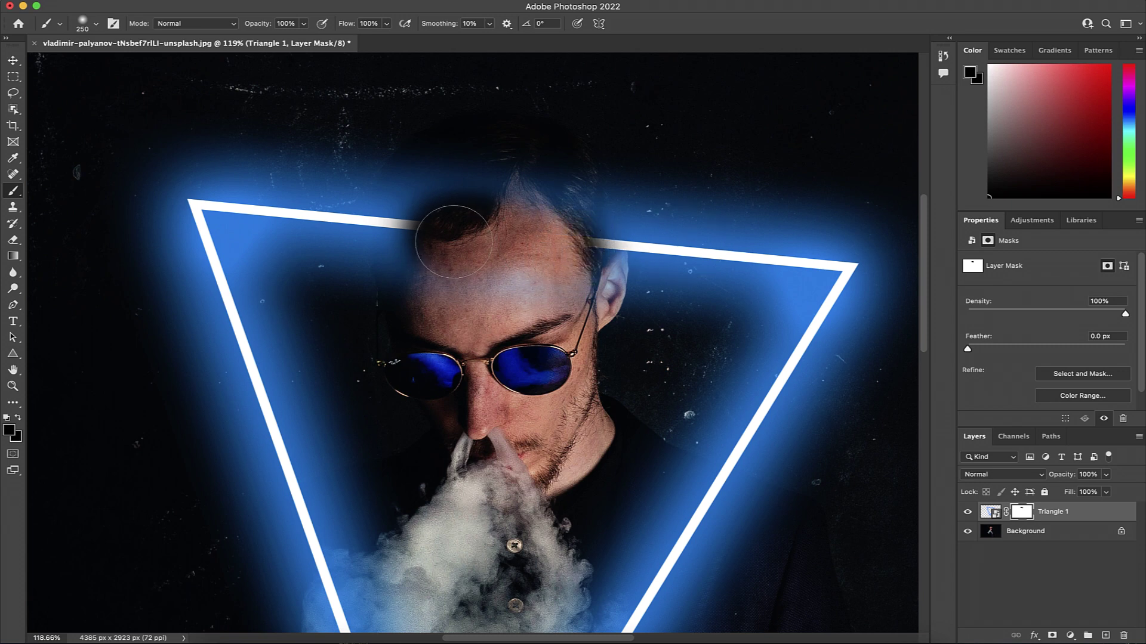
Mask more of the top edge and glow over the hair and hairline with a soft brush.
{"action": "mouse_move", "coordinate": [434, 239]}
{"action": "left_mouse_down"}
{"action": "mouse_move", "coordinate": [400, 230]}
{"action": "mouse_move", "coordinate": [418, 321]}
{"action": "mouse_move", "coordinate": [407, 232]}
{"action": "mouse_move", "coordinate": [423, 185]}
{"action": "mouse_move", "coordinate": [489, 189]}
{"action": "mouse_move", "coordinate": [416, 194]}
{"action": "mouse_move", "coordinate": [405, 219]}
{"action": "mouse_move", "coordinate": [416, 252]}
{"action": "mouse_move", "coordinate": [383, 235]}
{"action": "mouse_move", "coordinate": [401, 261]}
{"action": "left_mouse_up"}
{"action": "left_click_drag", "start_coordinate": [545, 203], "coordinate": [525, 196]}
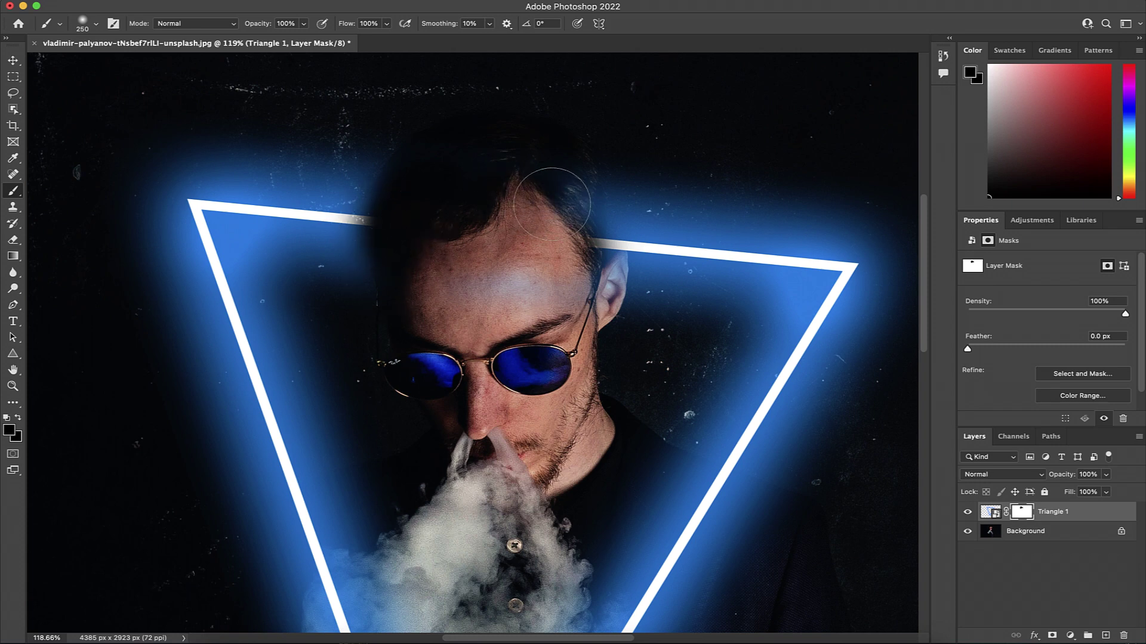
{"action": "mouse_move", "coordinate": [555, 197]}
{"action": "left_mouse_down"}
{"action": "mouse_move", "coordinate": [570, 227]}
{"action": "mouse_move", "coordinate": [564, 276]}
{"action": "mouse_move", "coordinate": [621, 265]}
{"action": "mouse_move", "coordinate": [591, 281]}
{"action": "left_mouse_up"}
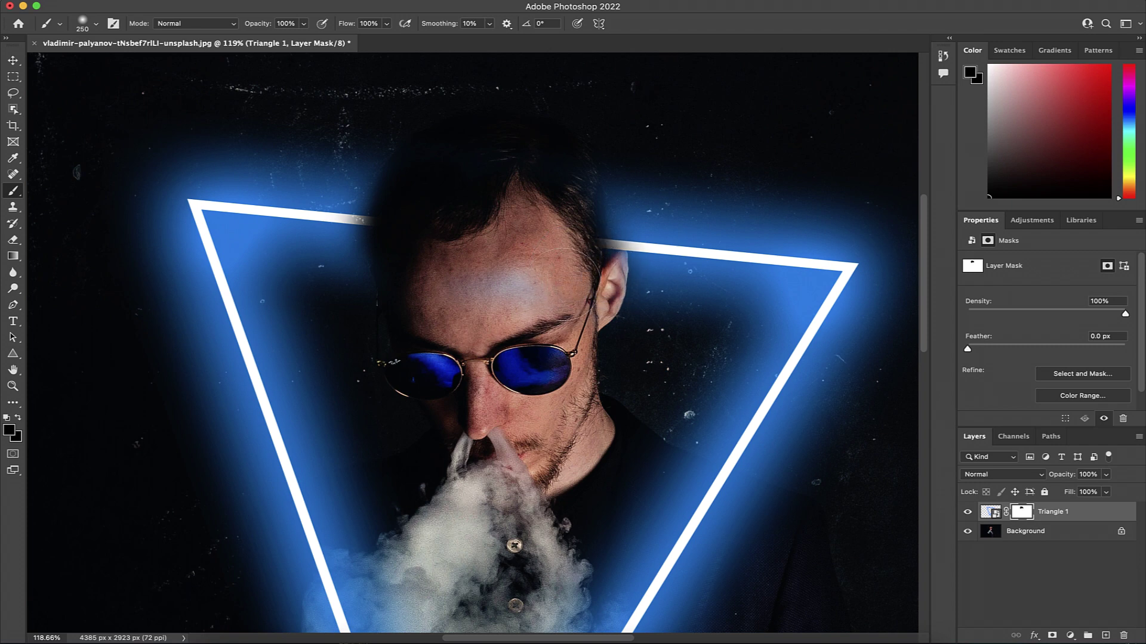
{"action": "left_click", "coordinate": [96, 25]}
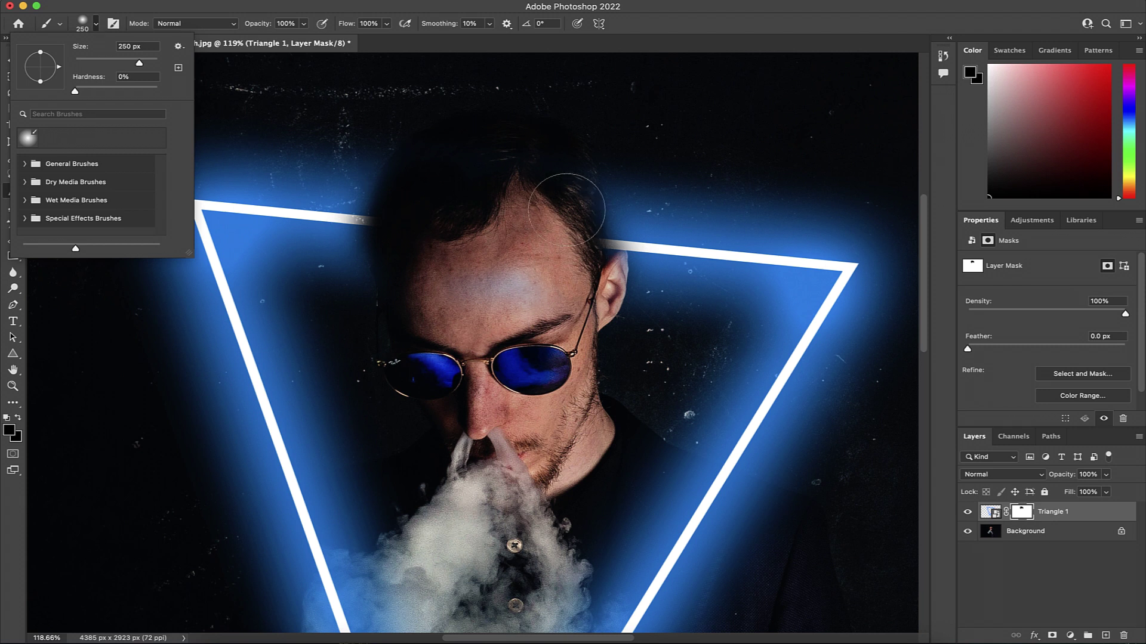
{"action": "left_click", "coordinate": [572, 197]}
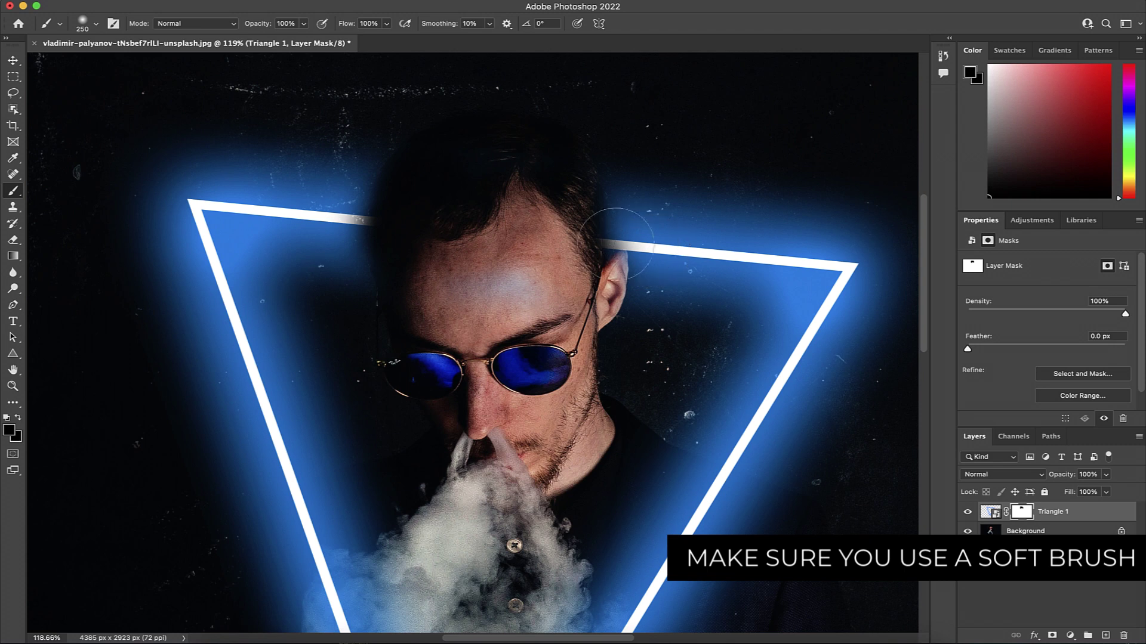
{"action": "scroll", "coordinate": [489, 269], "scroll_direction": "down", "scroll_amount": 6}
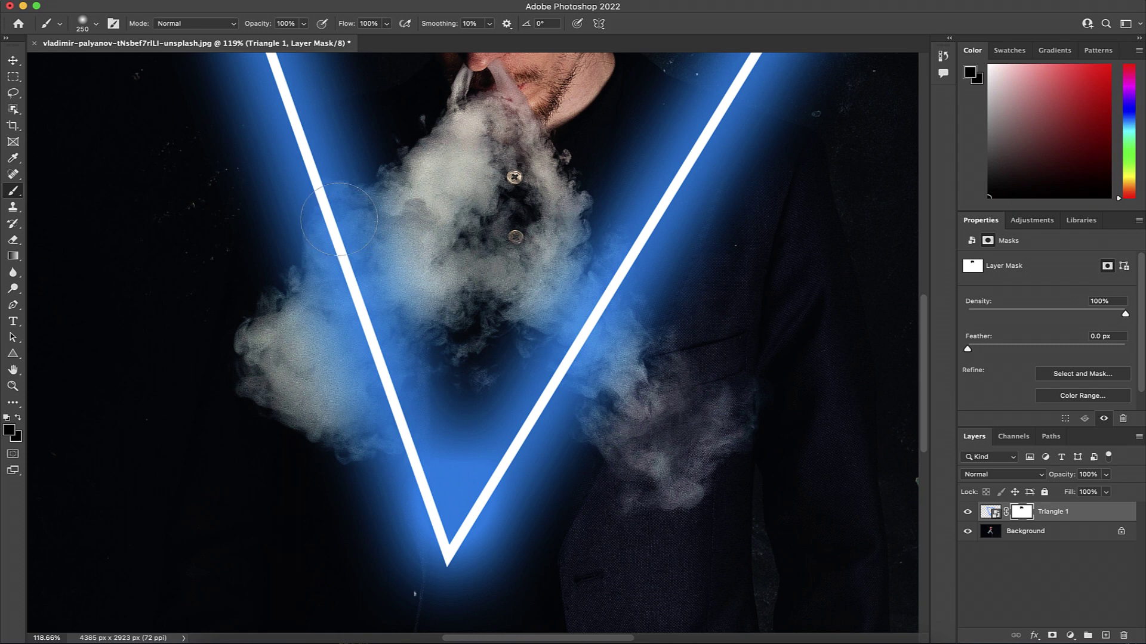
Paint black on the mask where smoke crosses the left and right lines, then zoom out.
{"action": "left_click_drag", "start_coordinate": [338, 219], "coordinate": [359, 293]}
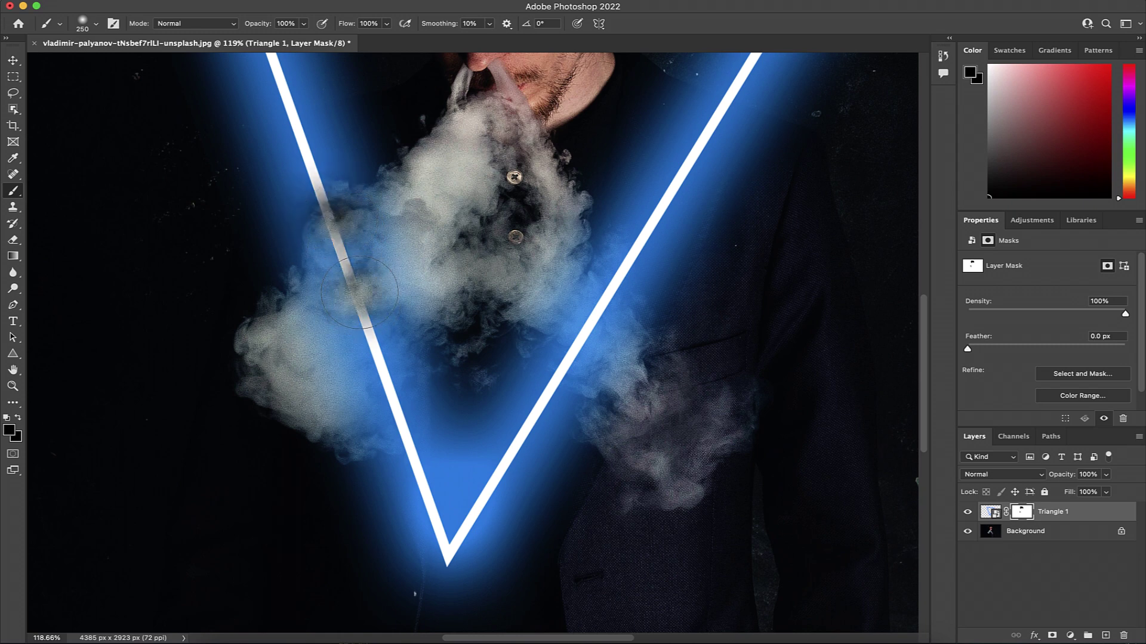
{"action": "left_click_drag", "start_coordinate": [367, 338], "coordinate": [366, 344]}
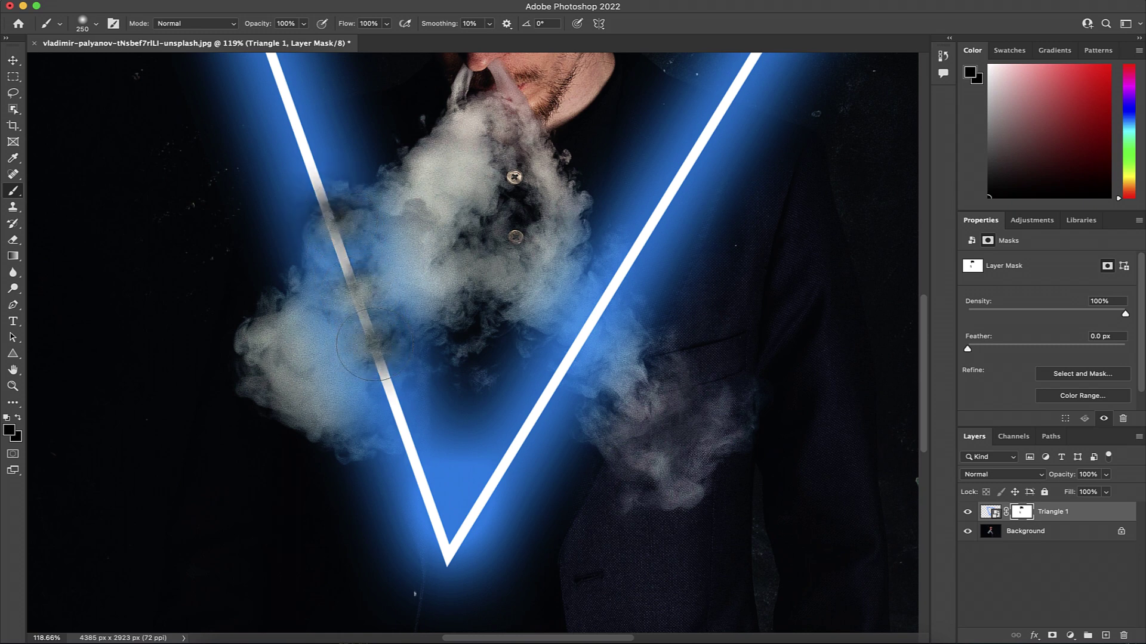
{"action": "left_click_drag", "start_coordinate": [388, 394], "coordinate": [392, 396]}
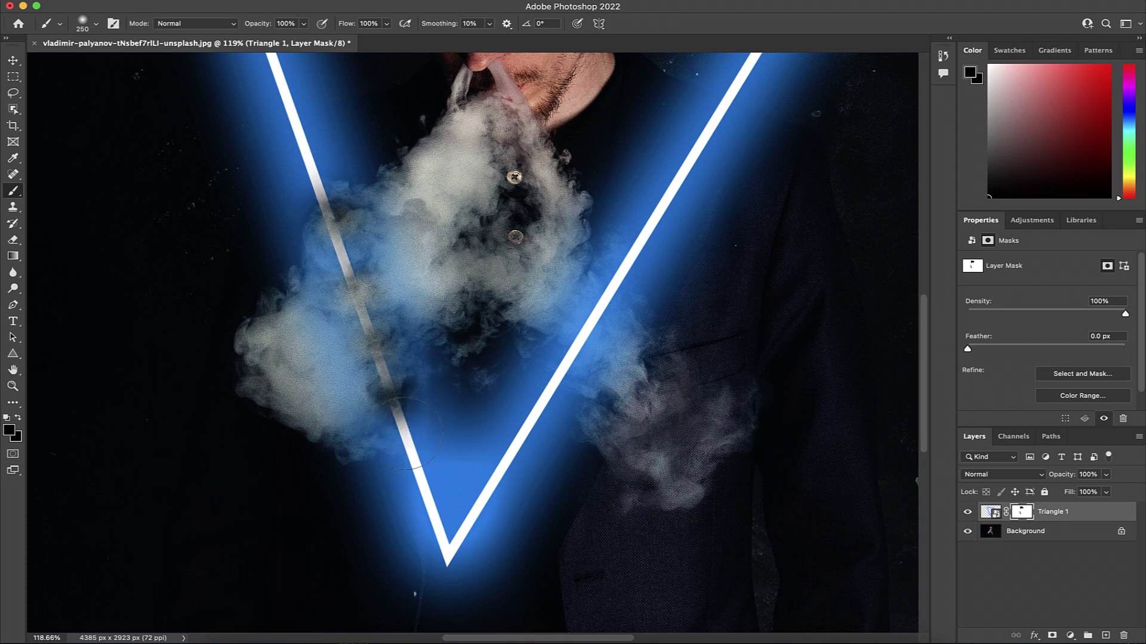
{"action": "left_click_drag", "start_coordinate": [574, 331], "coordinate": [627, 271]}
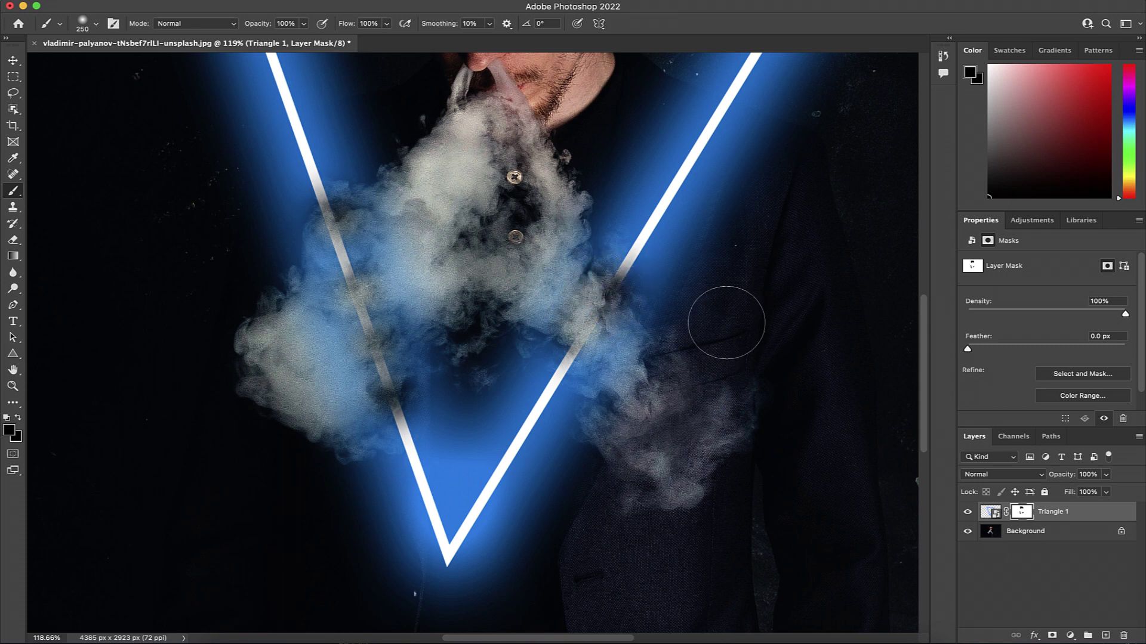
{"action": "scroll", "coordinate": [660, 269], "scroll_direction": "right", "scroll_amount": 3}
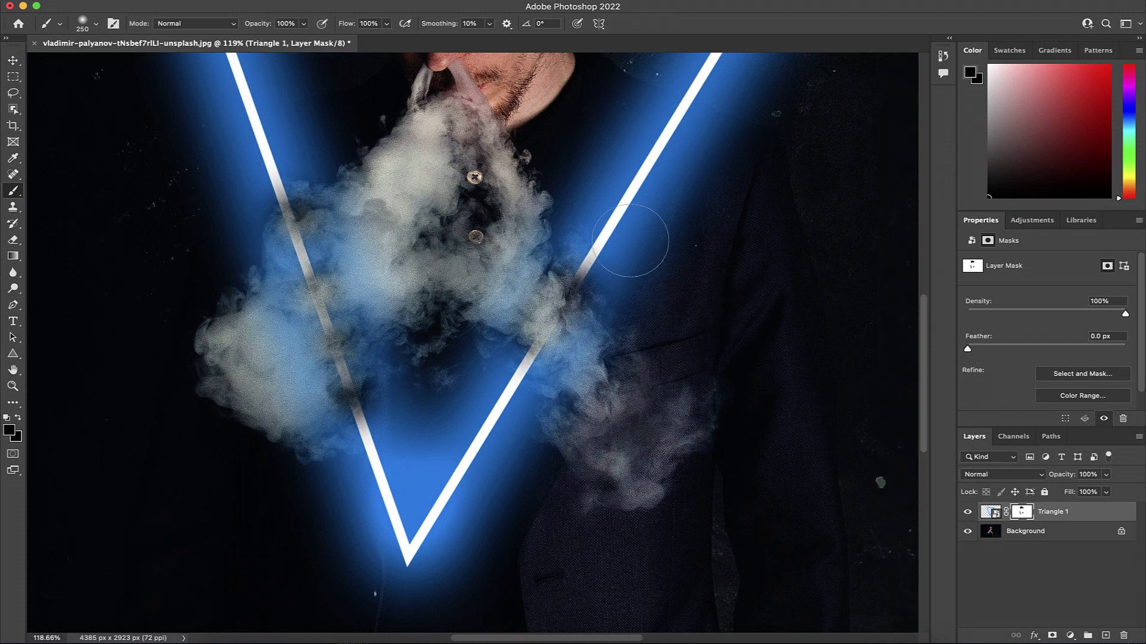
{"action": "scroll", "coordinate": [630, 241], "scroll_direction": "down", "scroll_amount": 5}
{"action": "scroll", "coordinate": [661, 221], "scroll_direction": "up", "scroll_amount": 3}
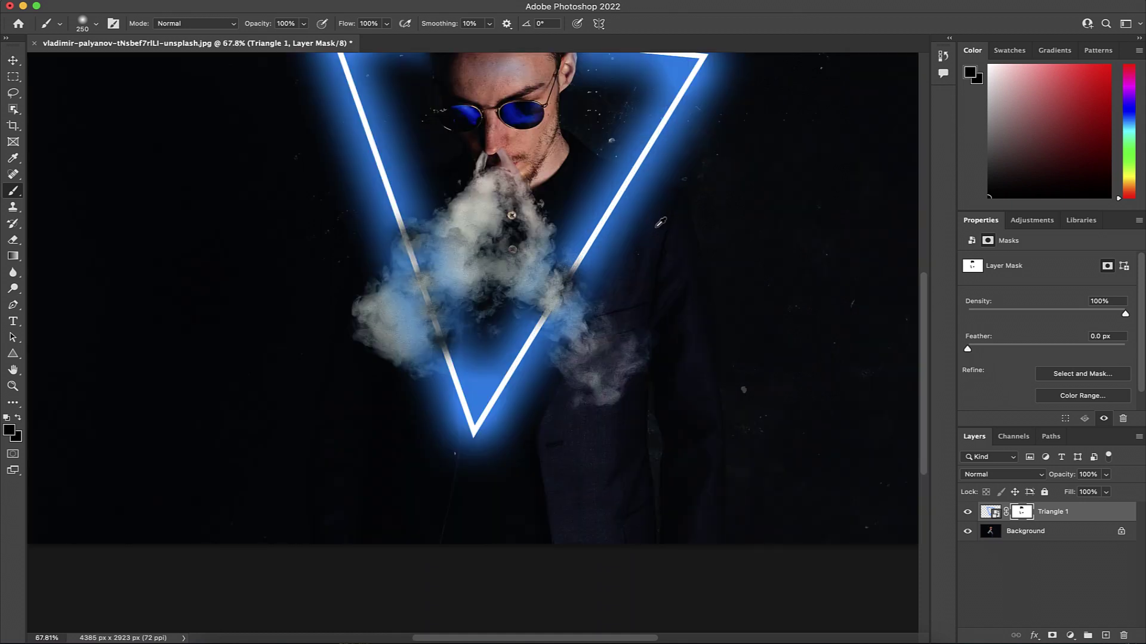
Pan the full image into view, add a Color Lookup layer, and show its 3DLUT File list.
{"action": "key", "text": "space"}
{"action": "left_click_drag", "start_coordinate": [691, 179], "coordinate": [654, 264]}
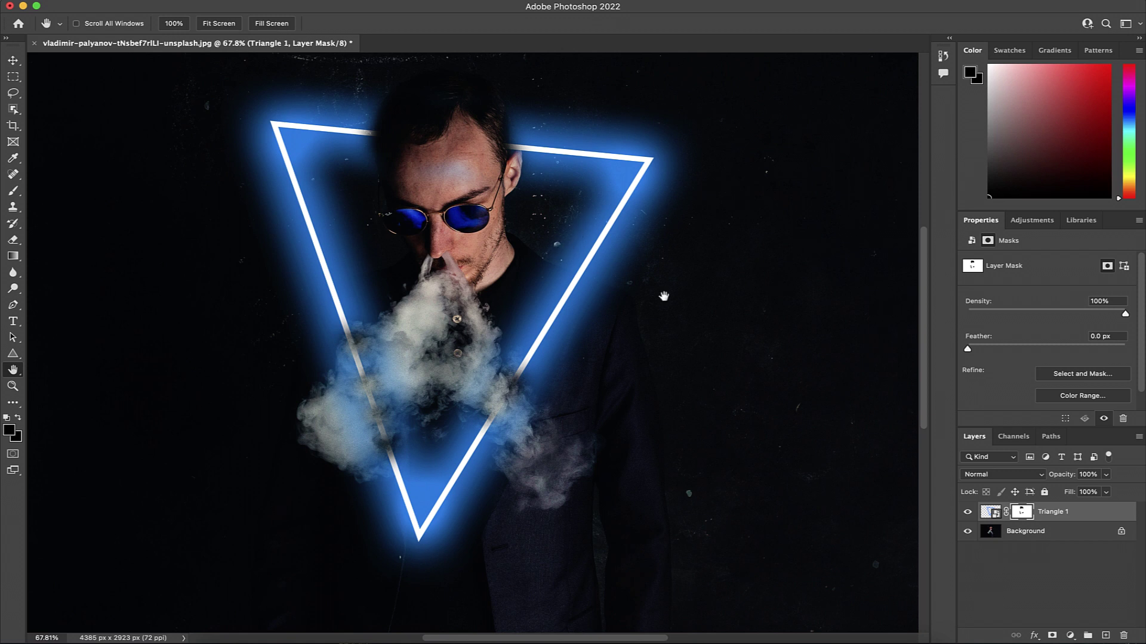
{"action": "left_click", "coordinate": [1070, 636]}
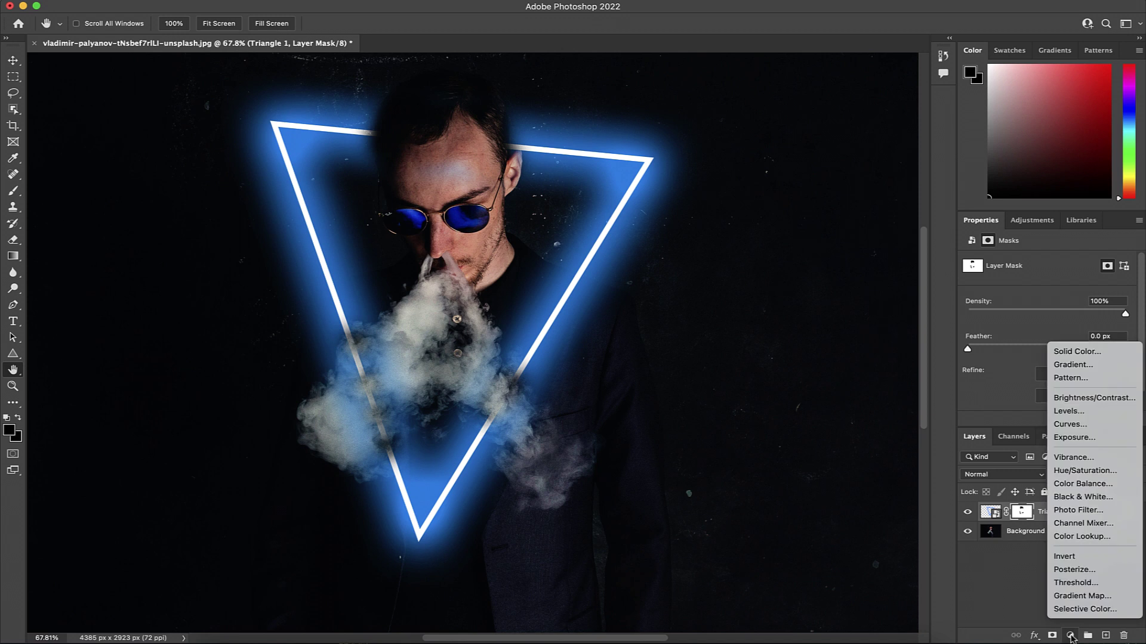
{"action": "left_click", "coordinate": [1081, 537]}
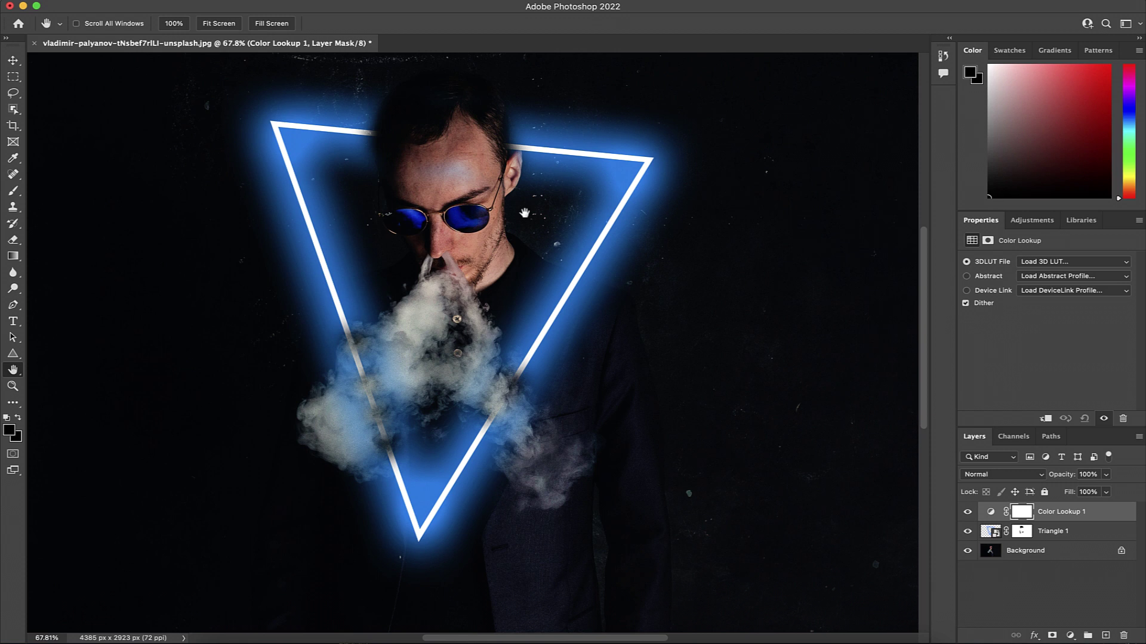
{"action": "left_click", "coordinate": [1036, 263]}
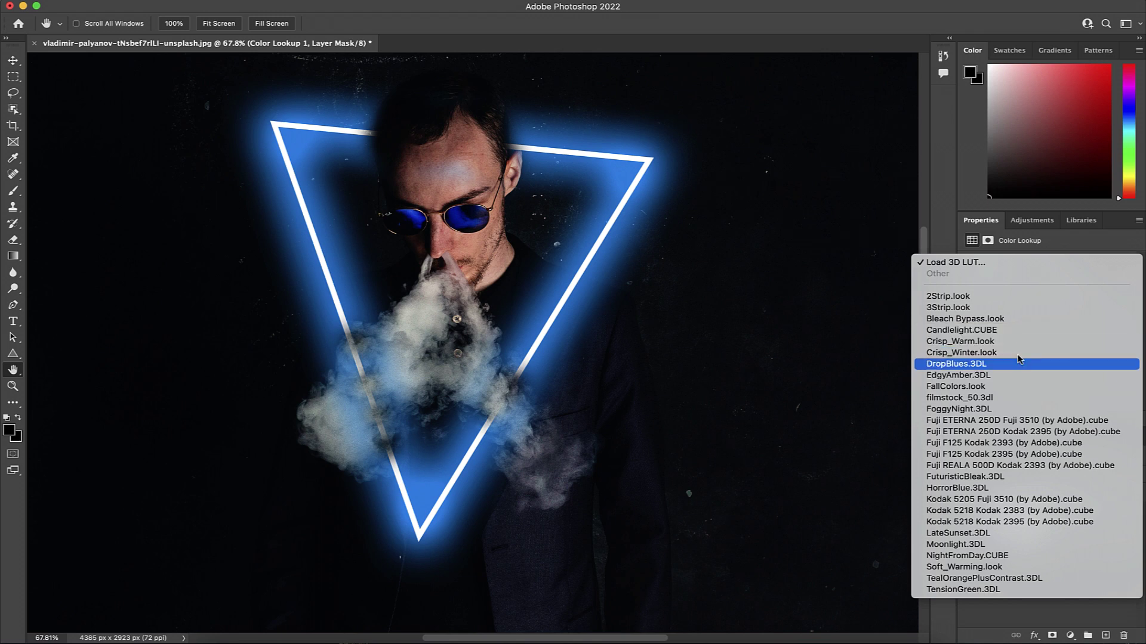
Apply FoggyNight.3DL and lower Color Lookup 1's opacity to 68%.
{"action": "left_click", "coordinate": [1014, 409]}
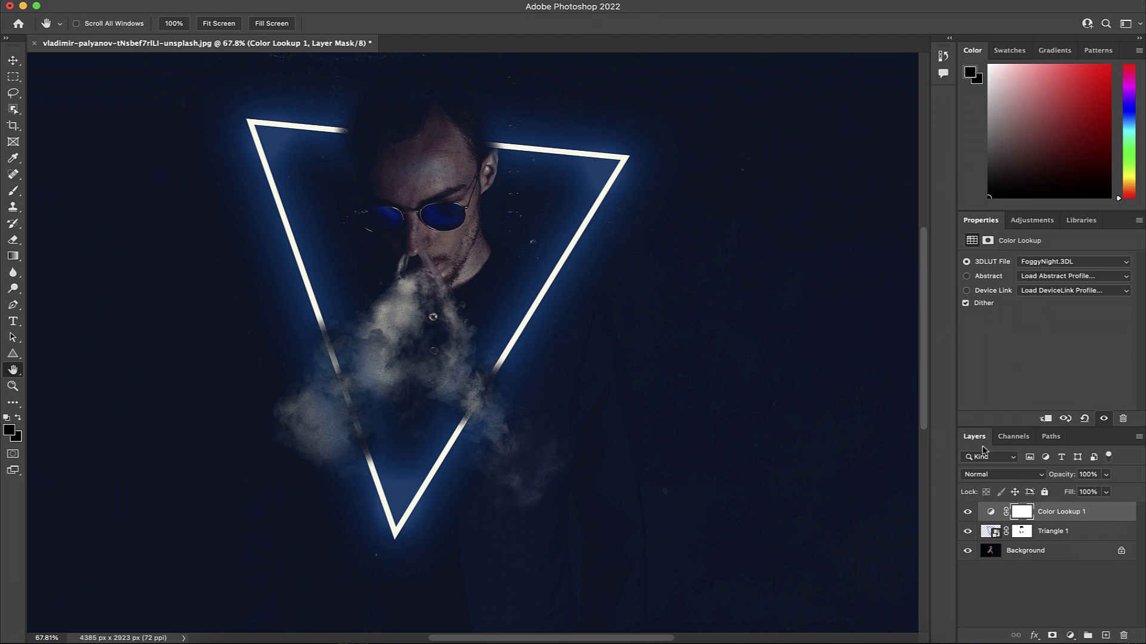
{"action": "left_click", "coordinate": [1106, 475]}
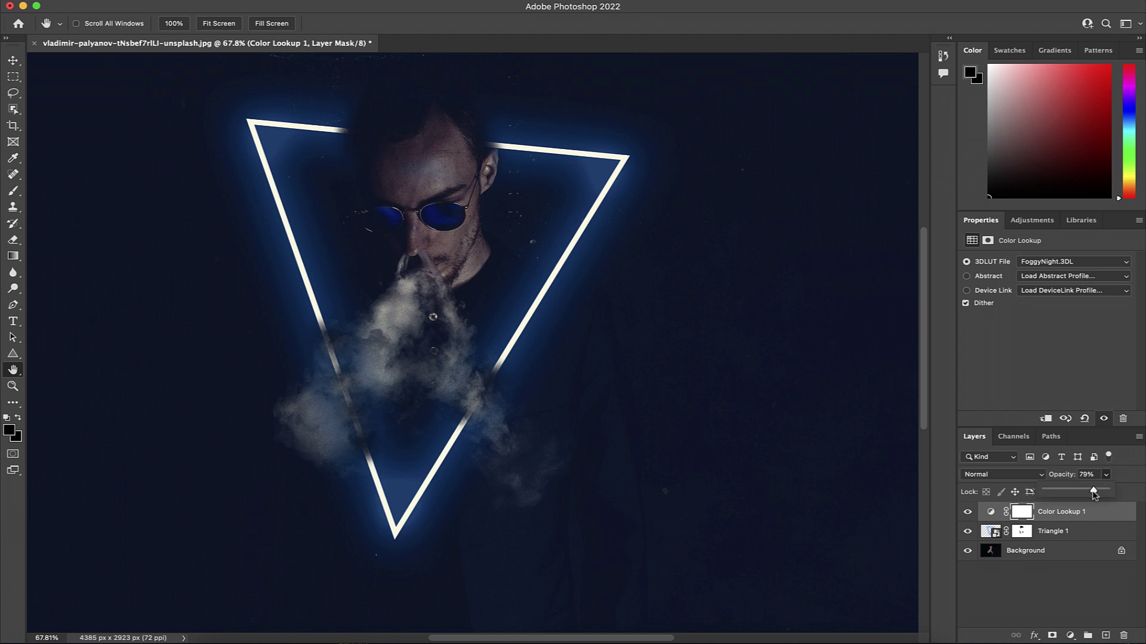
{"action": "left_click_drag", "start_coordinate": [1094, 491], "coordinate": [1091, 493]}
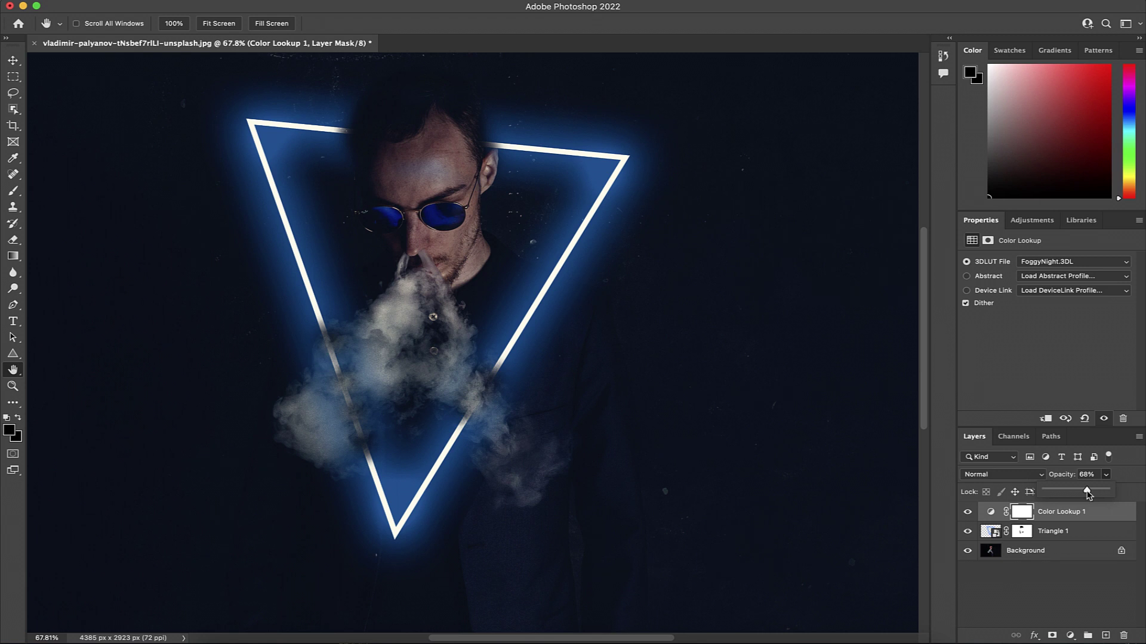
{"action": "key", "text": "b"}
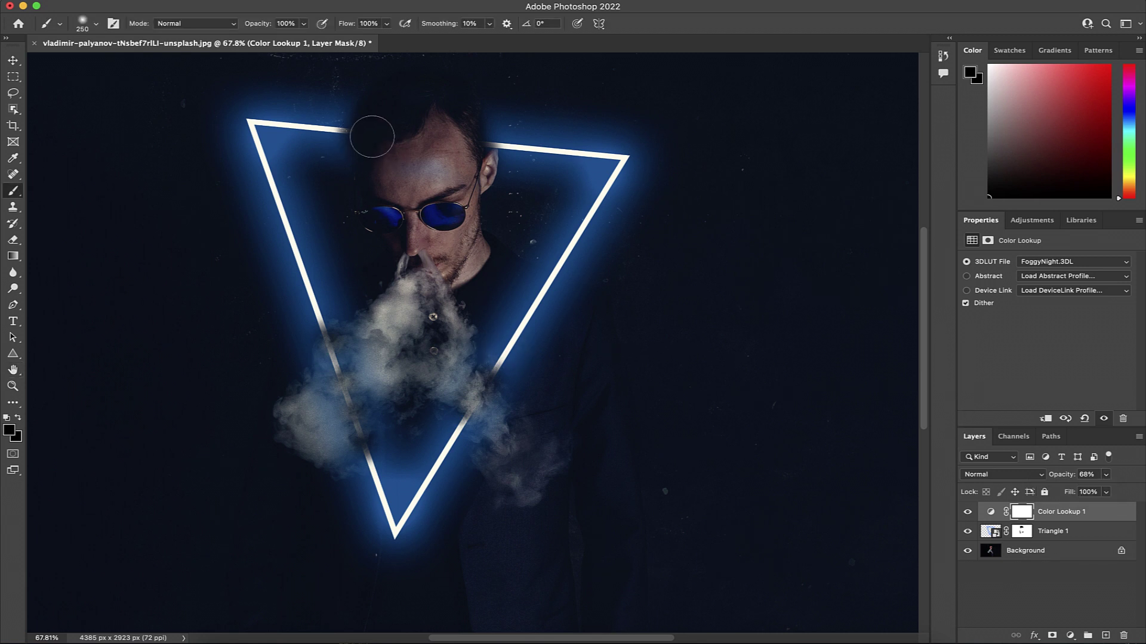
Paint black on Color Lookup 1's mask over the top of the head and the smoke.
{"action": "mouse_move", "coordinate": [375, 134]}
{"action": "left_mouse_down"}
{"action": "mouse_move", "coordinate": [379, 108]}
{"action": "mouse_move", "coordinate": [379, 122]}
{"action": "left_mouse_up"}
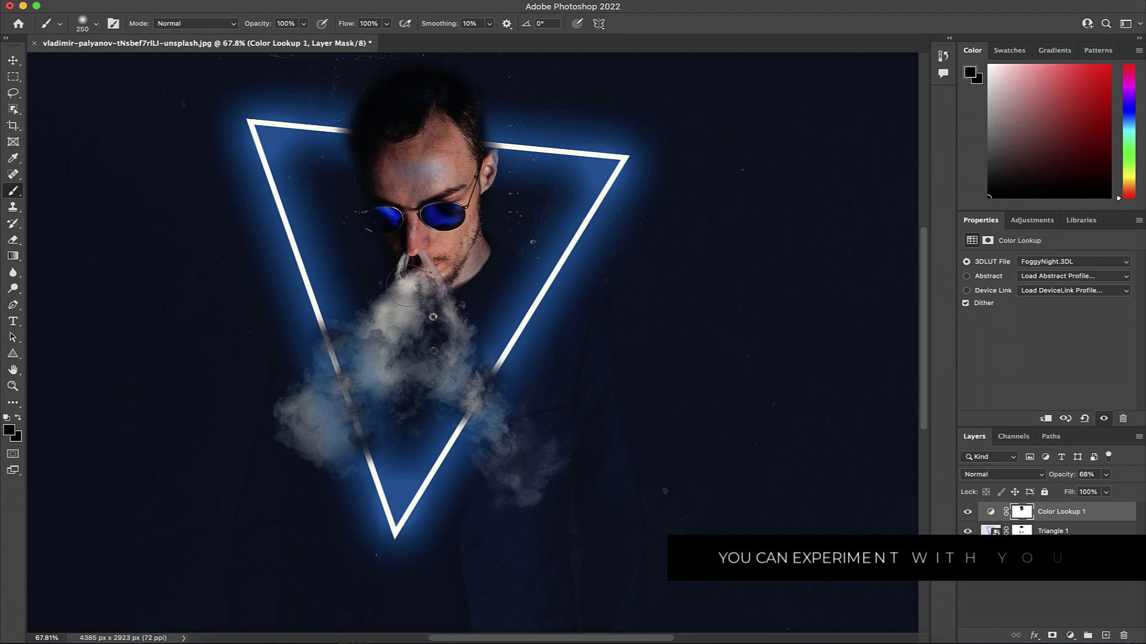
{"action": "mouse_move", "coordinate": [378, 326]}
{"action": "left_mouse_down"}
{"action": "mouse_move", "coordinate": [338, 352]}
{"action": "mouse_move", "coordinate": [297, 407]}
{"action": "mouse_move", "coordinate": [304, 436]}
{"action": "mouse_move", "coordinate": [325, 446]}
{"action": "mouse_move", "coordinate": [396, 343]}
{"action": "mouse_move", "coordinate": [376, 407]}
{"action": "mouse_move", "coordinate": [413, 385]}
{"action": "mouse_move", "coordinate": [424, 275]}
{"action": "mouse_move", "coordinate": [464, 380]}
{"action": "mouse_move", "coordinate": [528, 448]}
{"action": "mouse_move", "coordinate": [416, 315]}
{"action": "left_mouse_up"}
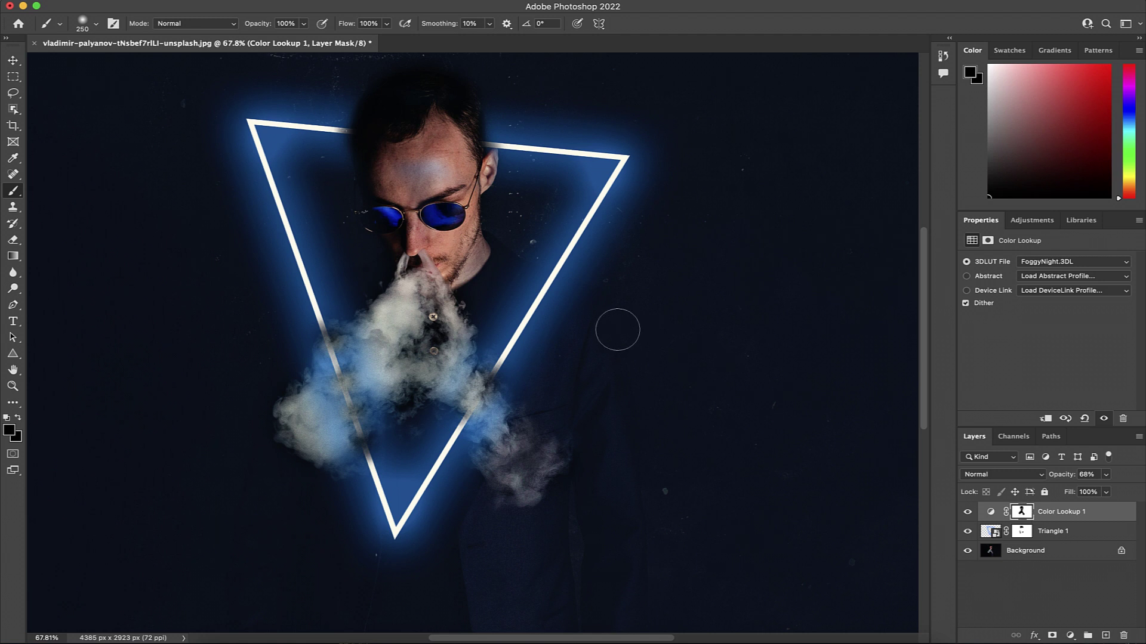
{"action": "key", "text": "h"}
{"action": "left_click_drag", "start_coordinate": [392, 240], "coordinate": [413, 229]}
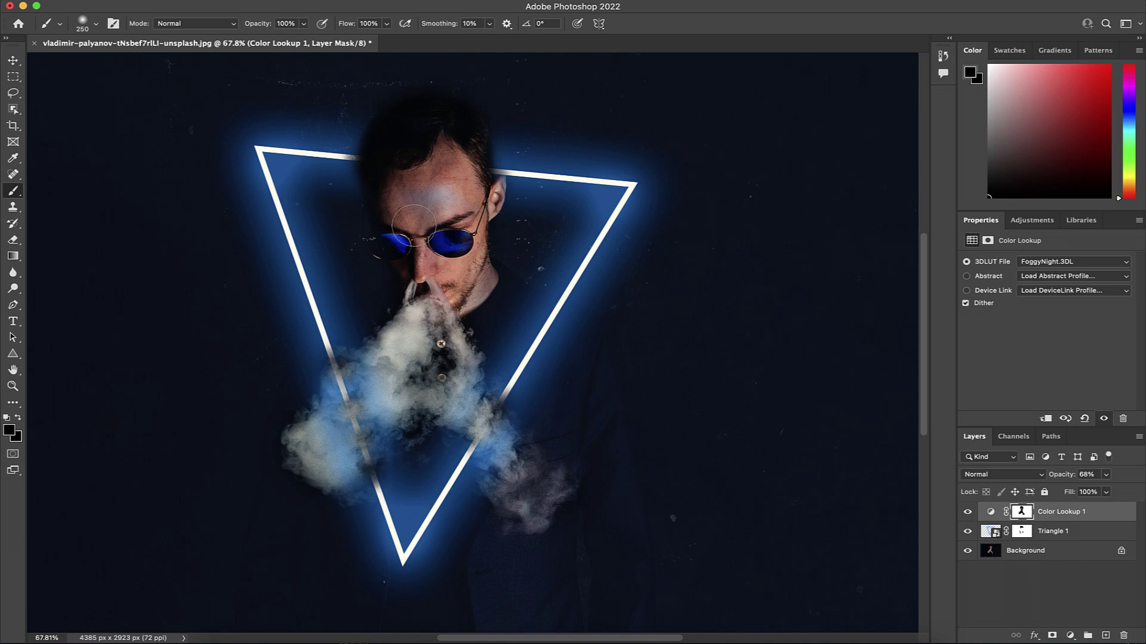